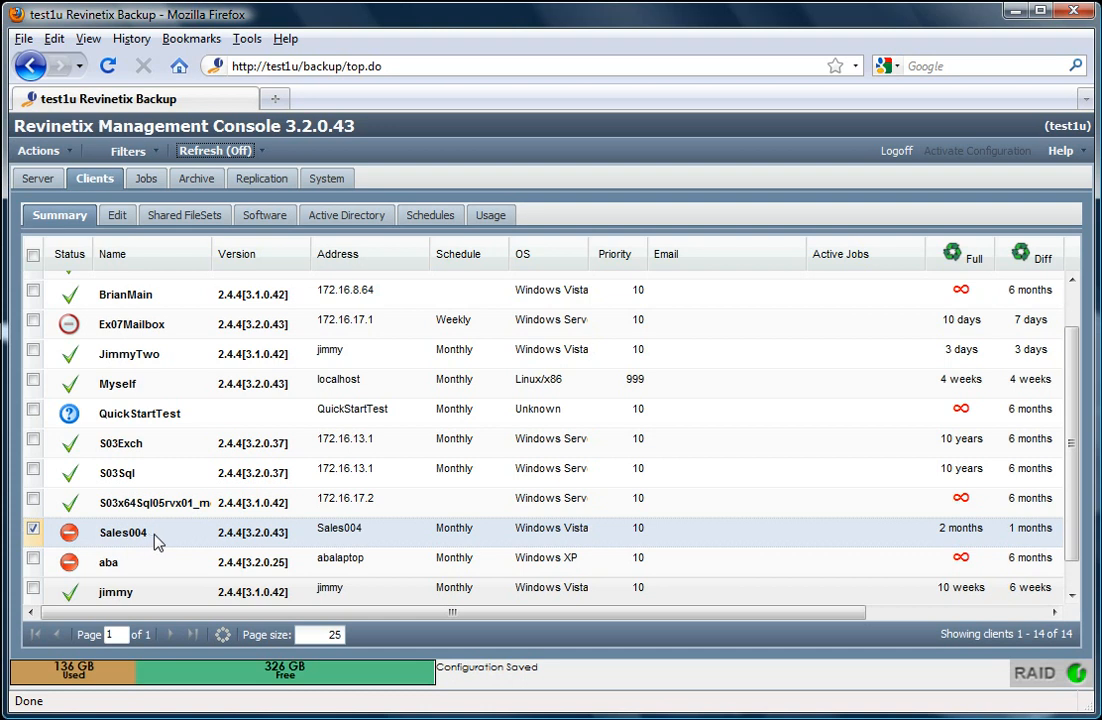
Download the Microsoft Windows client installer rvx-backup-client-3.2.0.43.Win32-net.exe from Clients > Software
{"action": "left_click", "coordinate": [283, 218]}
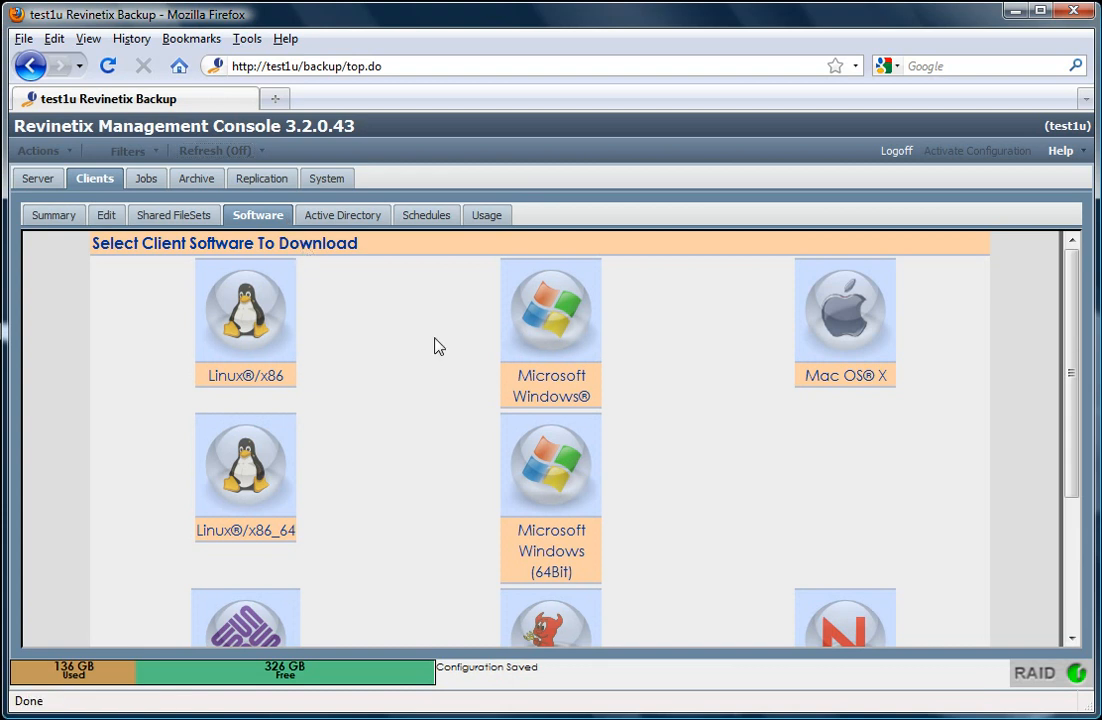
{"action": "scroll", "coordinate": [438, 346], "scroll_direction": "down", "scroll_amount": 4}
{"action": "scroll", "coordinate": [438, 346], "scroll_direction": "up", "scroll_amount": 4}
{"action": "scroll", "coordinate": [435, 344], "scroll_direction": "down", "scroll_amount": 5}
{"action": "scroll", "coordinate": [435, 344], "scroll_direction": "up", "scroll_amount": 5}
{"action": "left_click", "coordinate": [556, 322]}
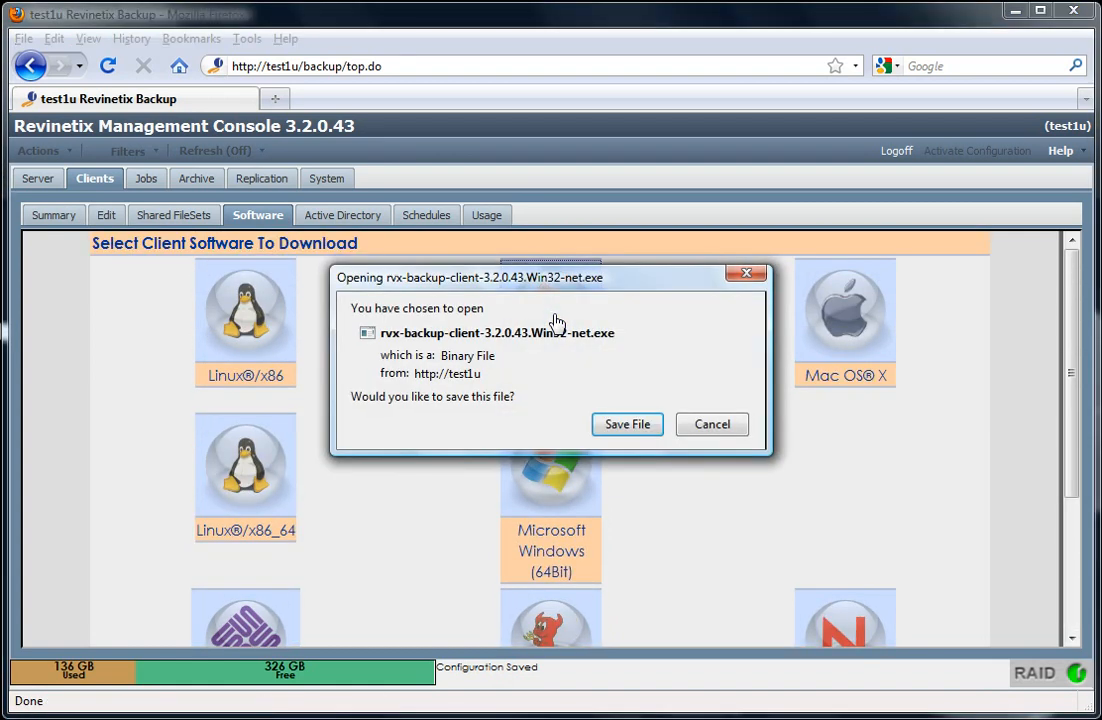
{"action": "left_click", "coordinate": [627, 424]}
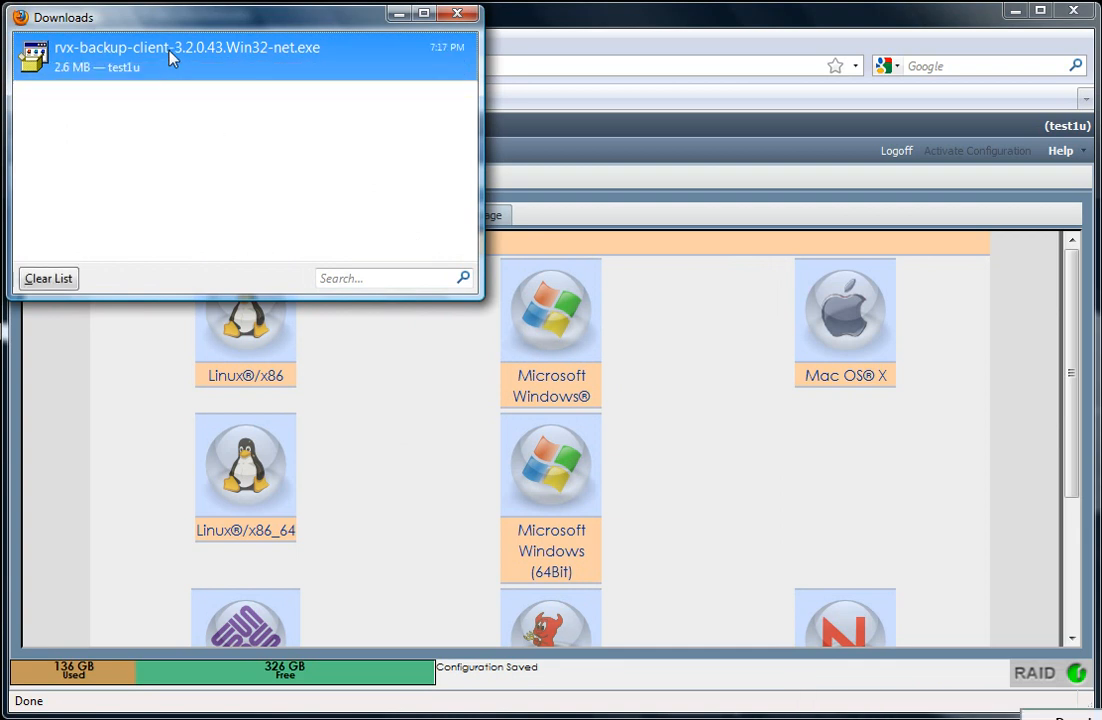
Launch the downloaded installer and allow it past the security warning
{"action": "double_click", "coordinate": [171, 52]}
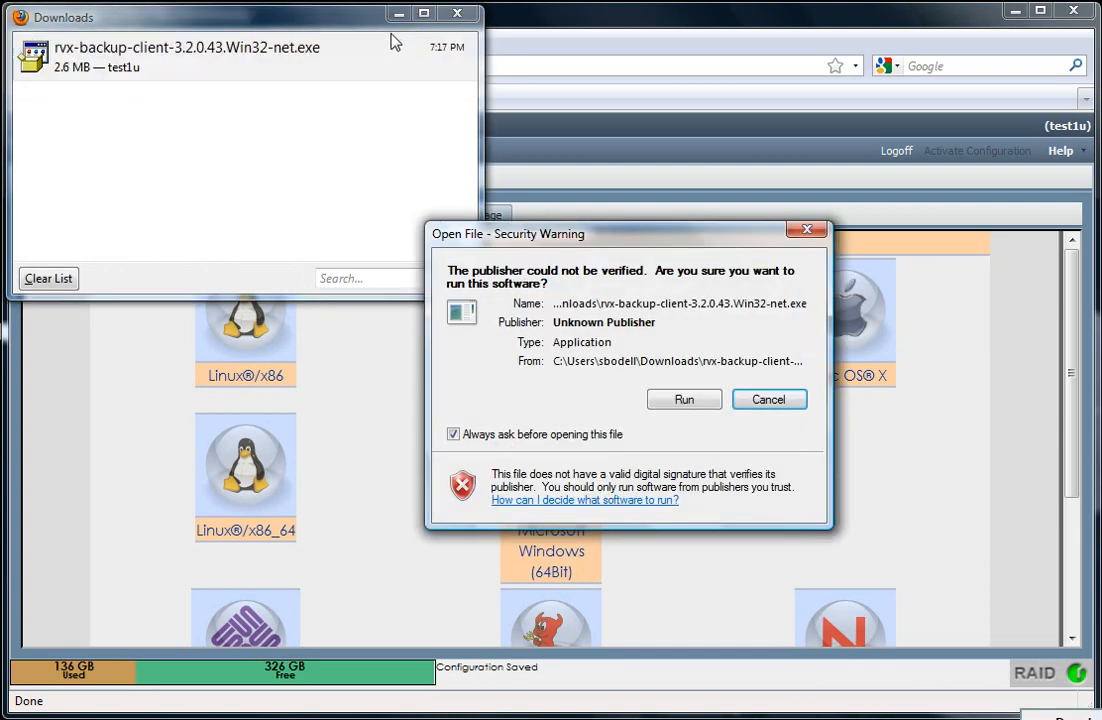
{"action": "left_click", "coordinate": [457, 13]}
{"action": "left_click", "coordinate": [696, 401]}
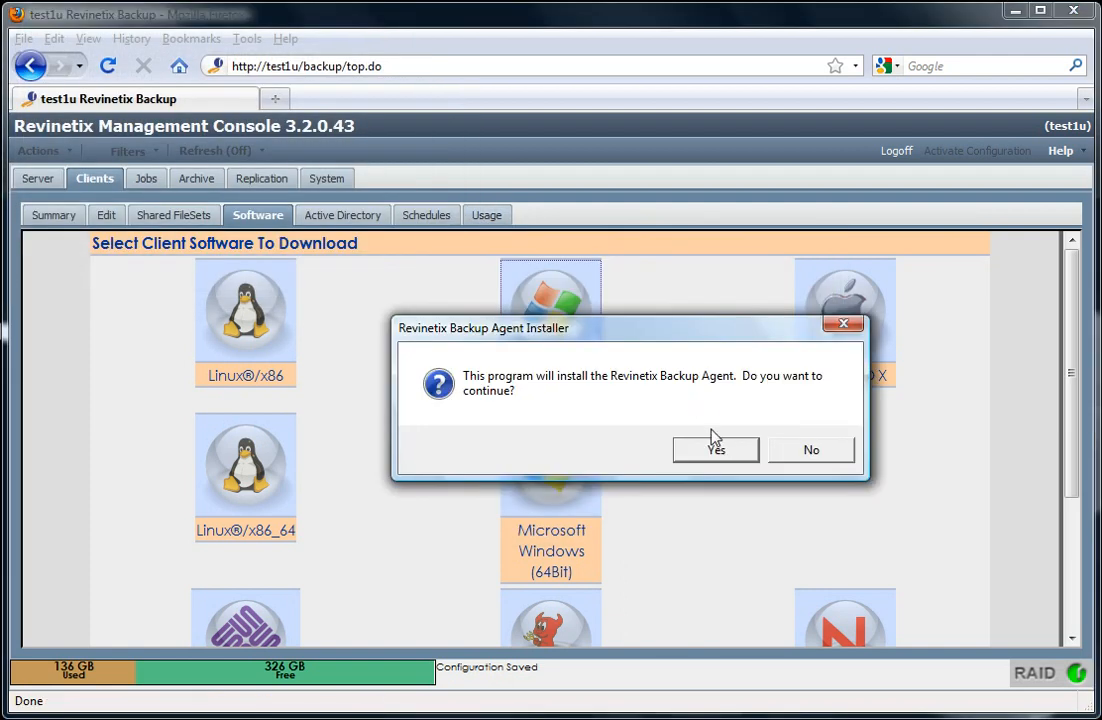
Confirm the Backup Agent install and accept both license agreements
{"action": "left_click", "coordinate": [716, 450]}
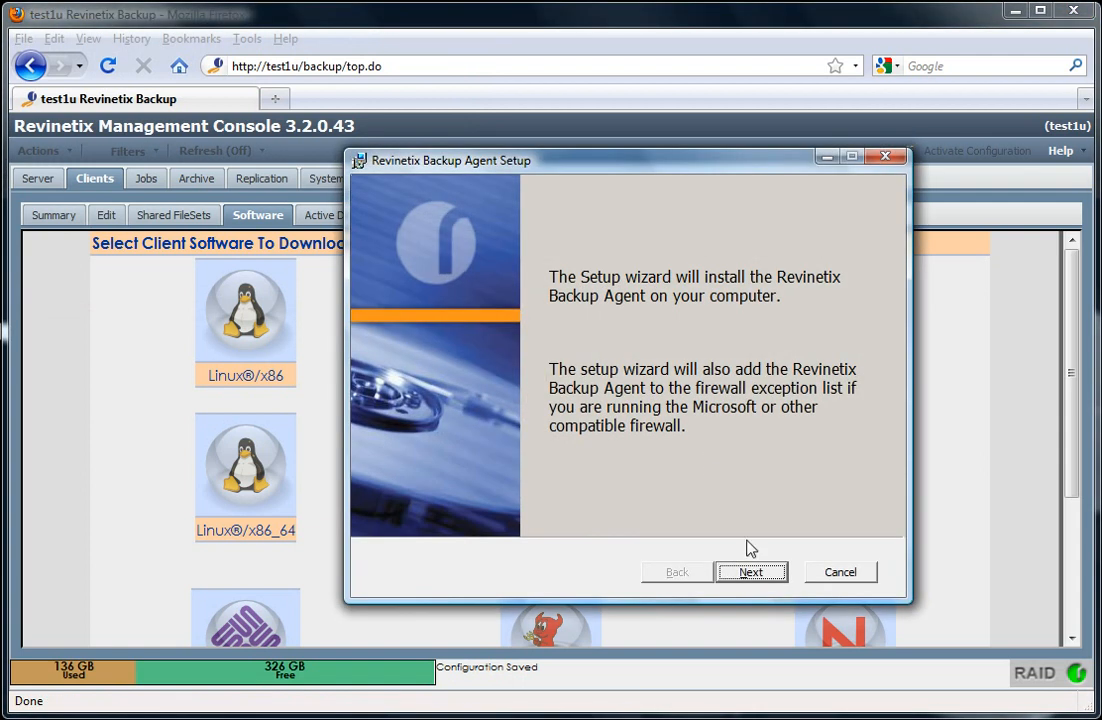
{"action": "left_click", "coordinate": [753, 575]}
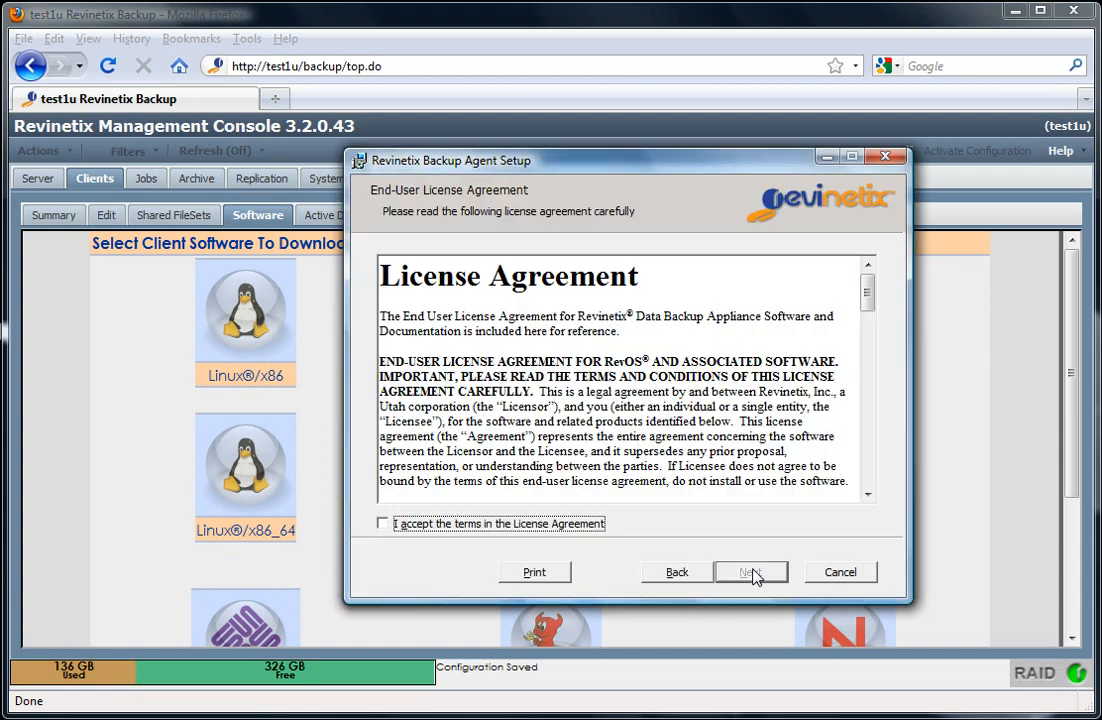
{"action": "left_click", "coordinate": [589, 527]}
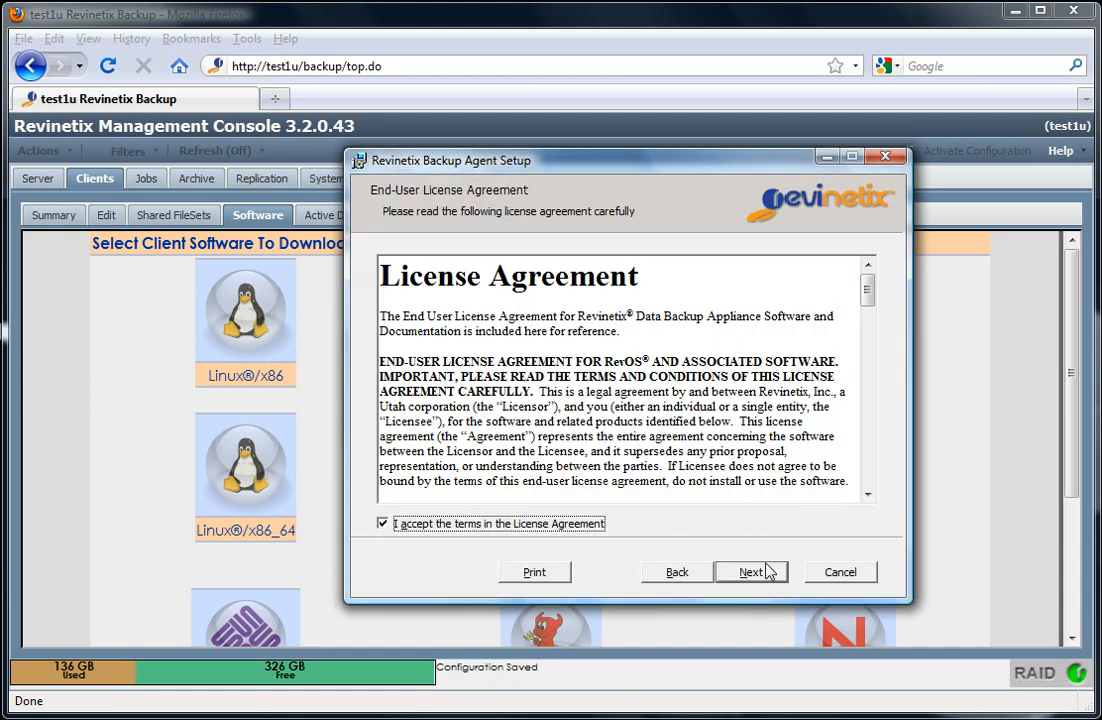
{"action": "left_click", "coordinate": [754, 577]}
{"action": "left_click", "coordinate": [590, 526]}
{"action": "left_click", "coordinate": [758, 575]}
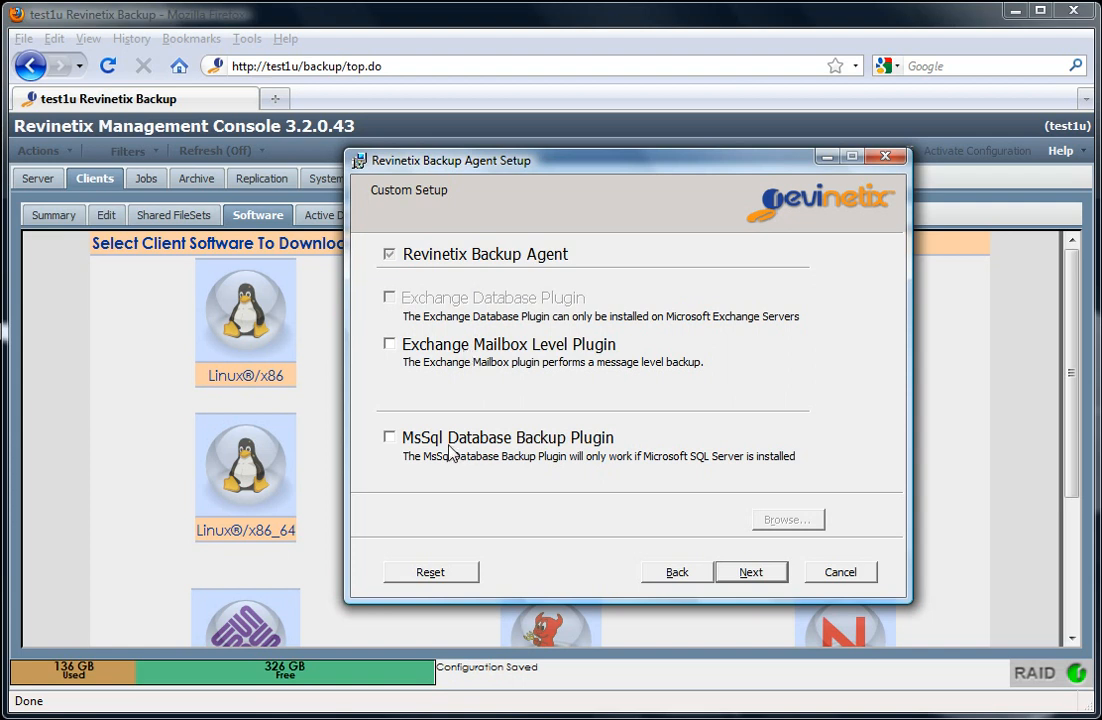
Leave the Exchange Mailbox Level Plugin unselected so only the core Backup Agent installs
{"action": "left_click", "coordinate": [390, 345]}
{"action": "left_click", "coordinate": [390, 439]}
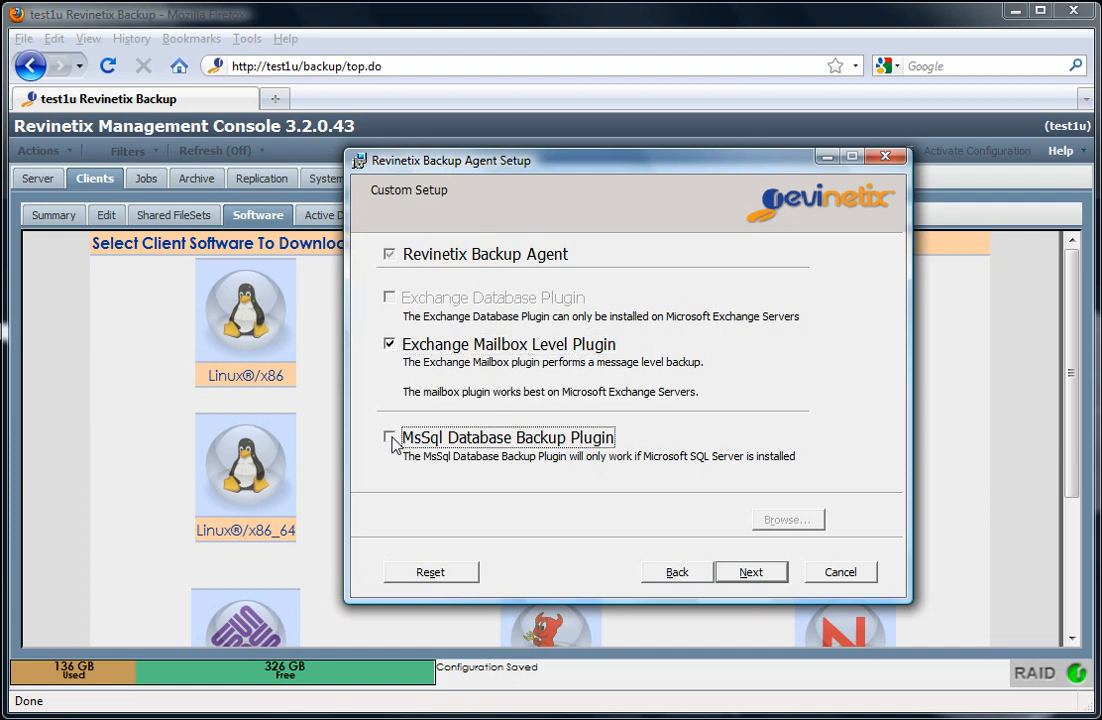
{"action": "left_click", "coordinate": [389, 344]}
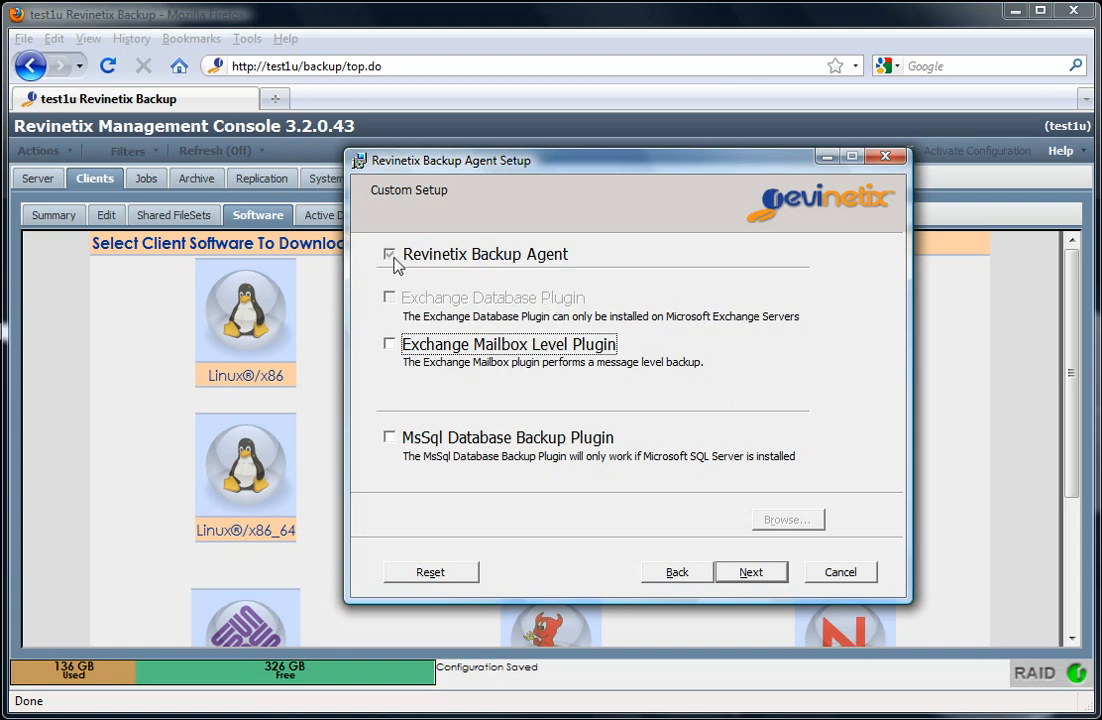
{"action": "left_click", "coordinate": [755, 576]}
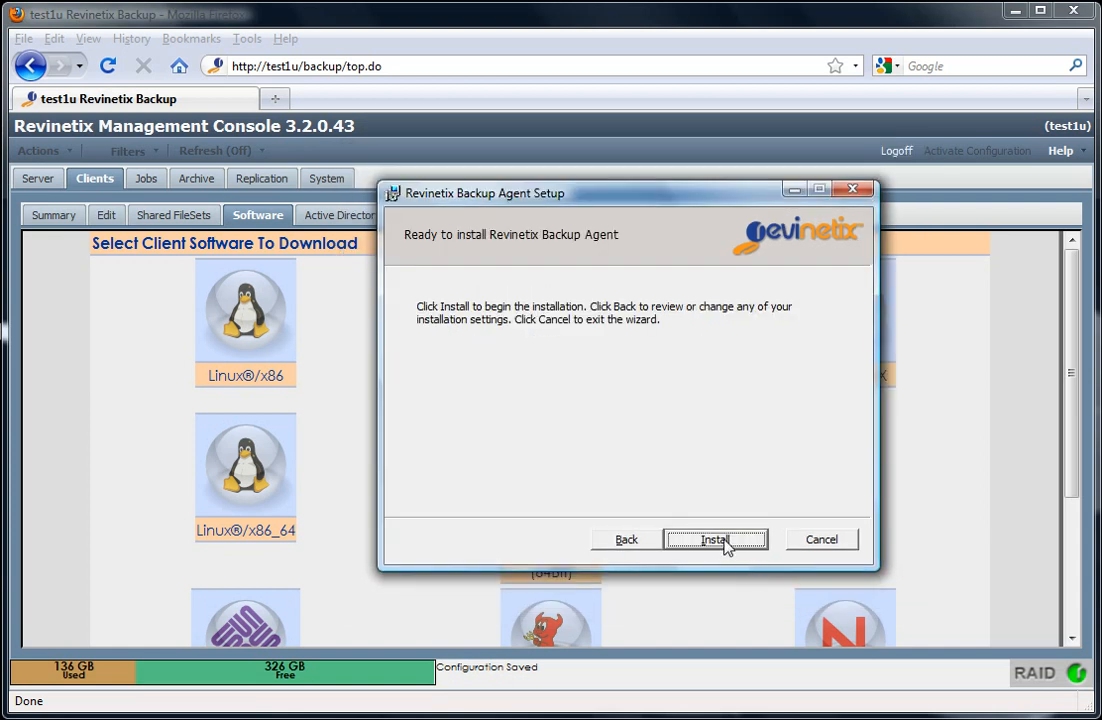
Start installing the core Revinetix Backup Agent
{"action": "left_click", "coordinate": [716, 540]}
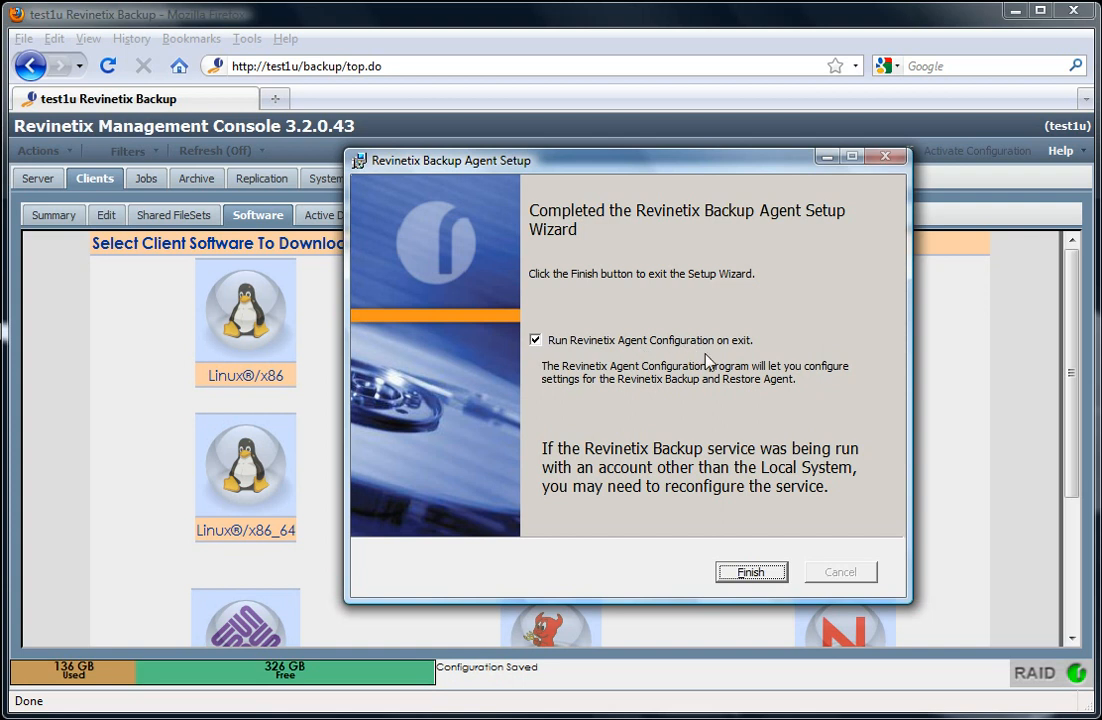
Finish setup to launch RVXConfig, keeping appliance test1u assigned manually instead of via Active Directory
{"action": "left_click", "coordinate": [752, 574]}
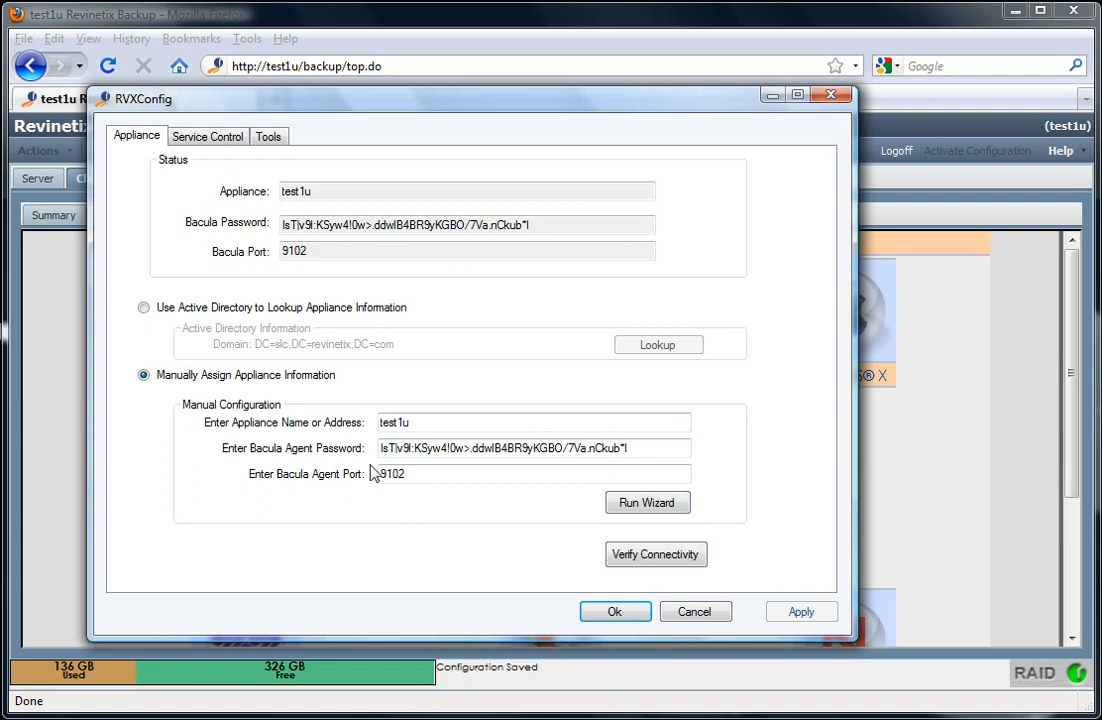
{"action": "left_click", "coordinate": [143, 308]}
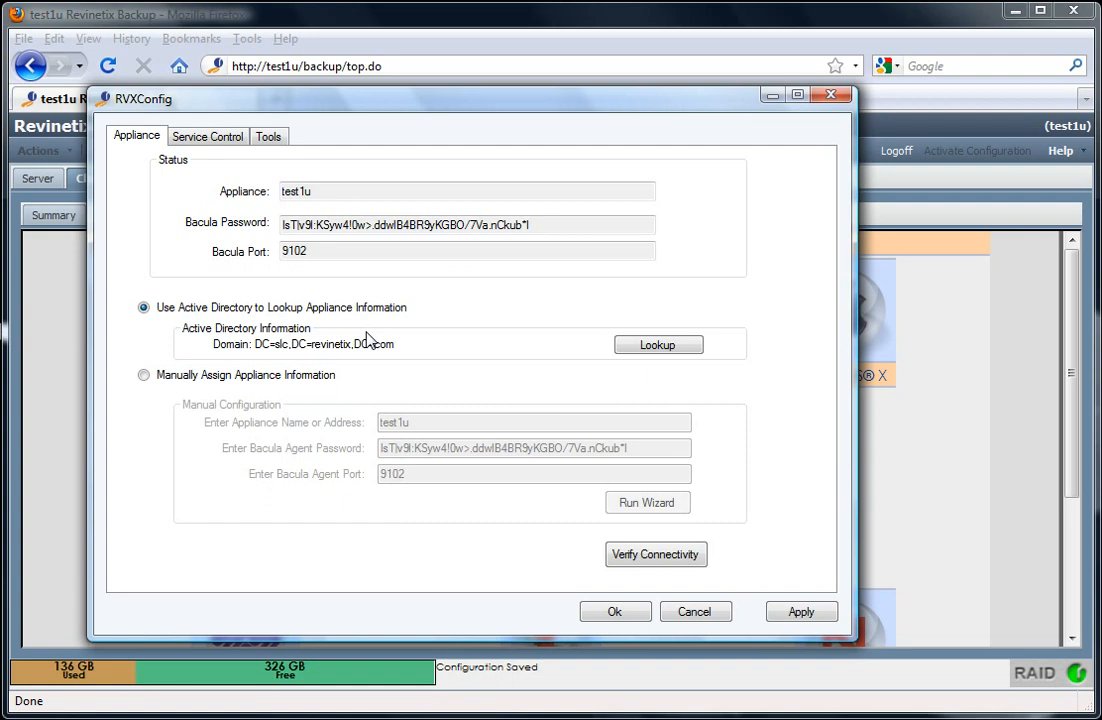
{"action": "left_click", "coordinate": [144, 376]}
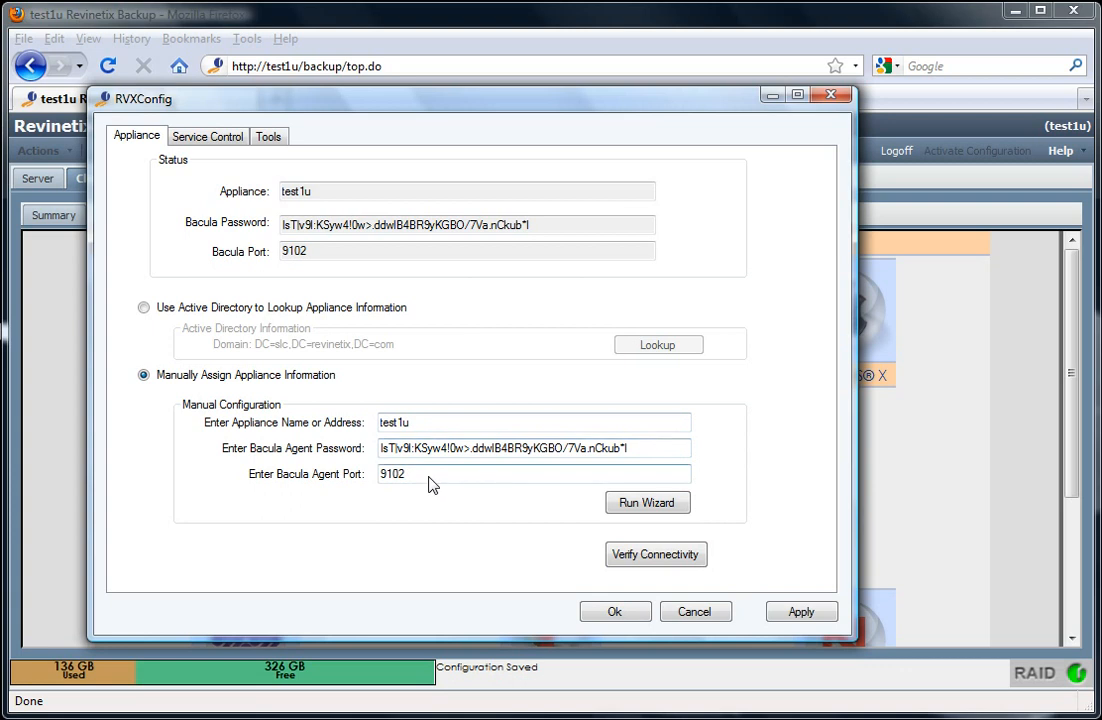
Start the client setup wizard and pick the test1u appliance from a network search
{"action": "left_click", "coordinate": [683, 509]}
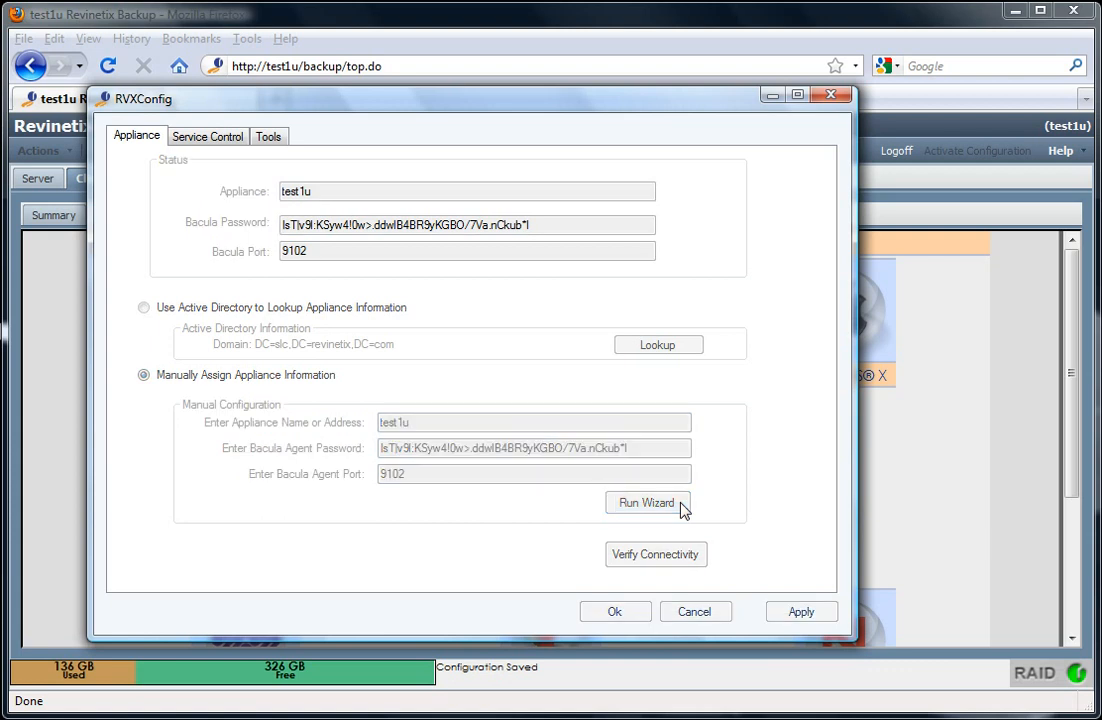
{"action": "left_click", "coordinate": [775, 470]}
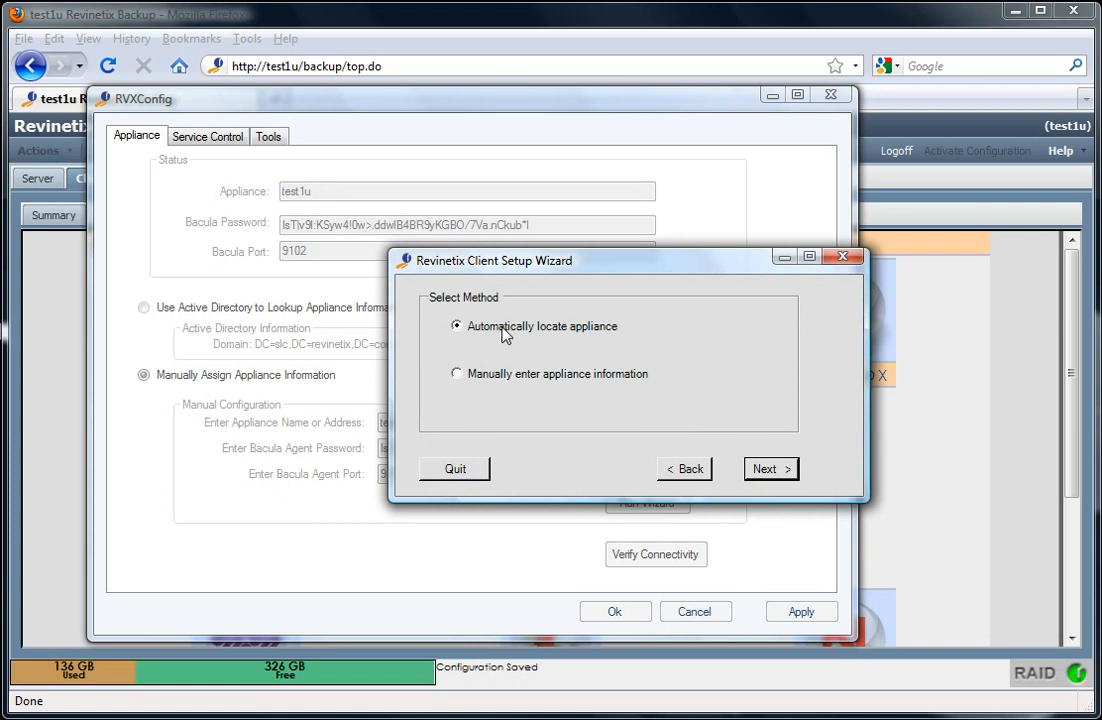
{"action": "left_click", "coordinate": [774, 470]}
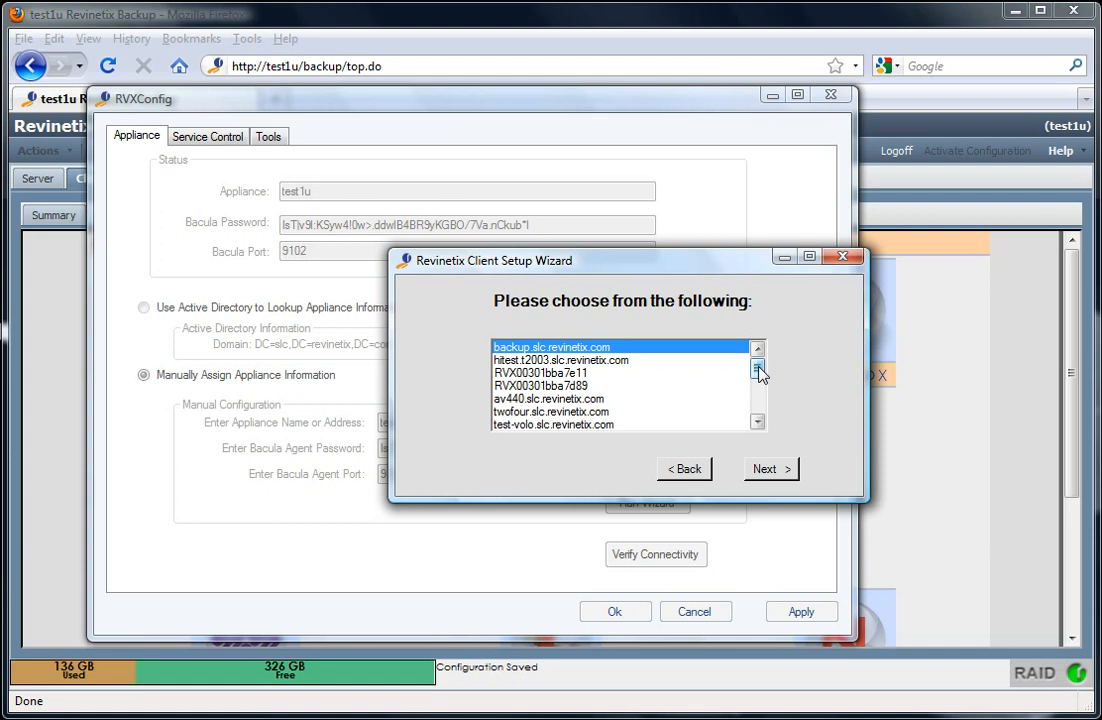
{"action": "scroll", "coordinate": [759, 372], "scroll_direction": "down", "scroll_amount": 2}
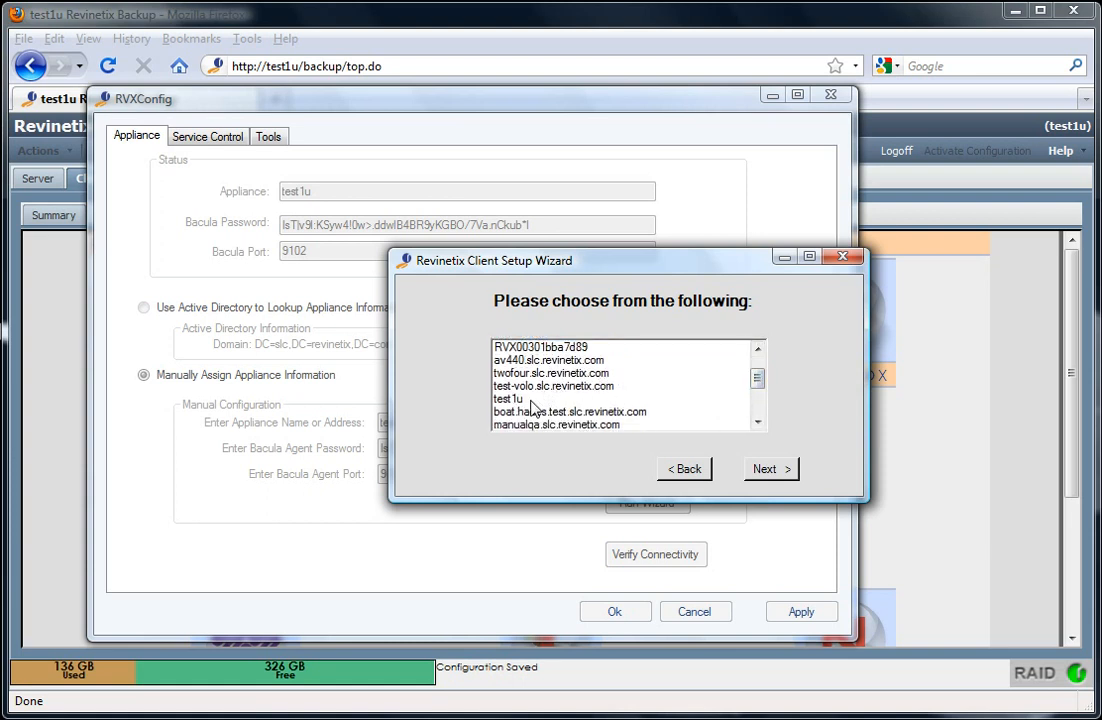
{"action": "left_click", "coordinate": [531, 400]}
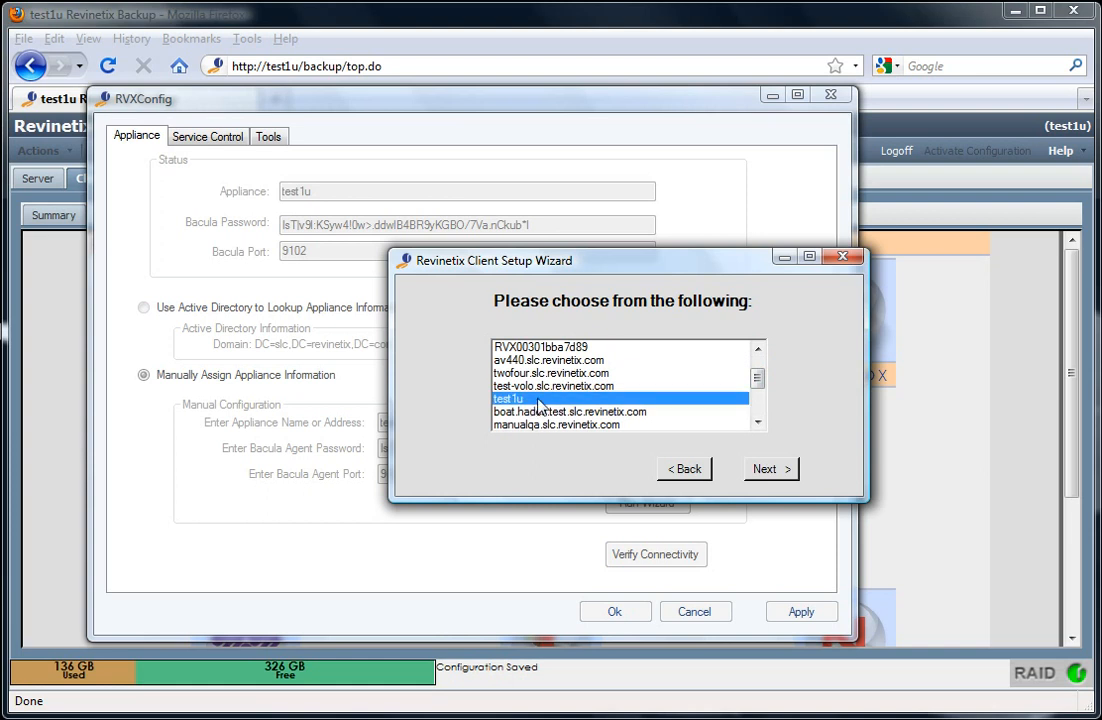
{"action": "left_click", "coordinate": [775, 472]}
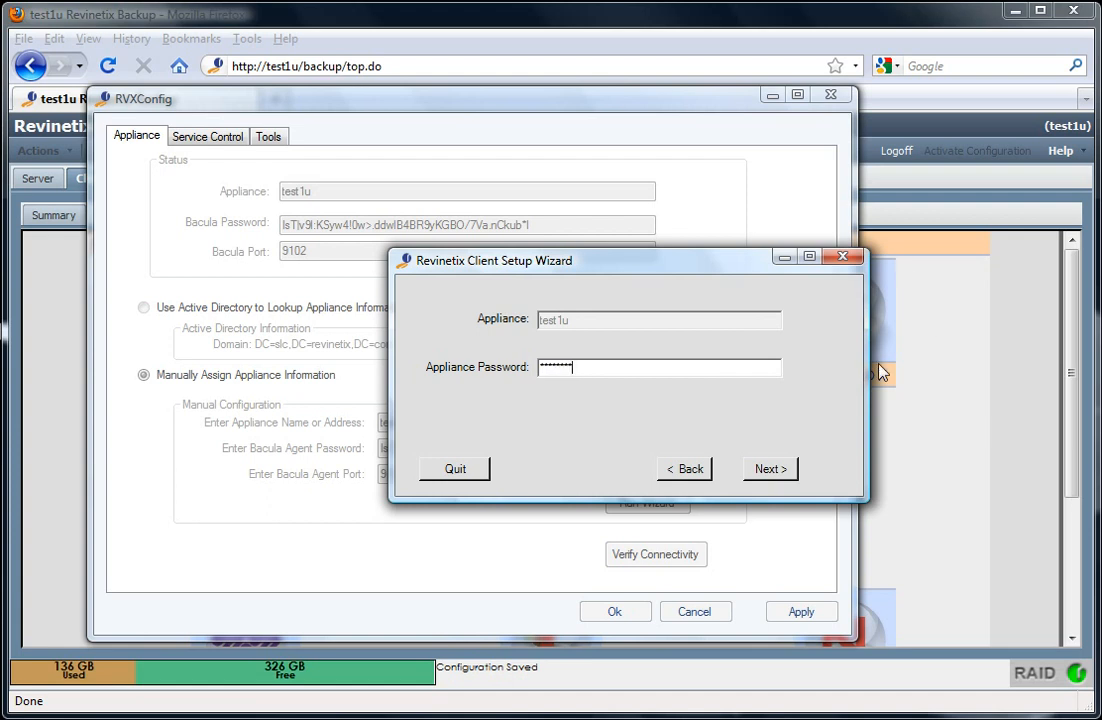
Pass the password step, choose Sales004 as this machine's client, and save the configuration
{"action": "left_click", "coordinate": [779, 477]}
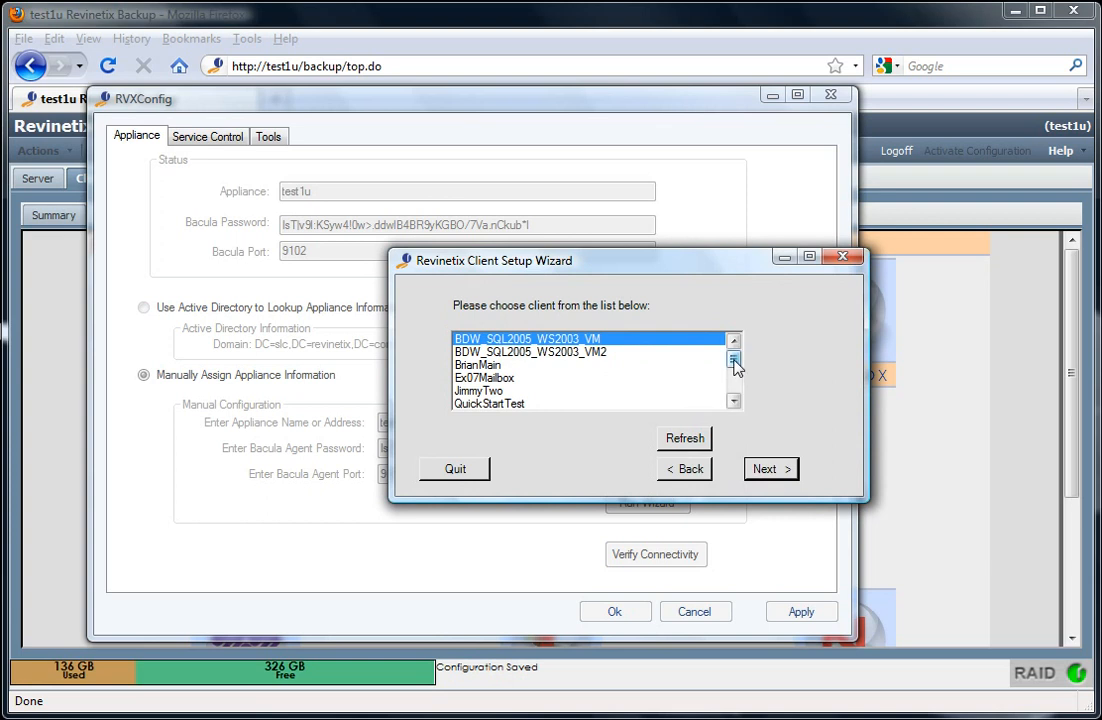
{"action": "left_click_drag", "start_coordinate": [735, 366], "coordinate": [735, 388]}
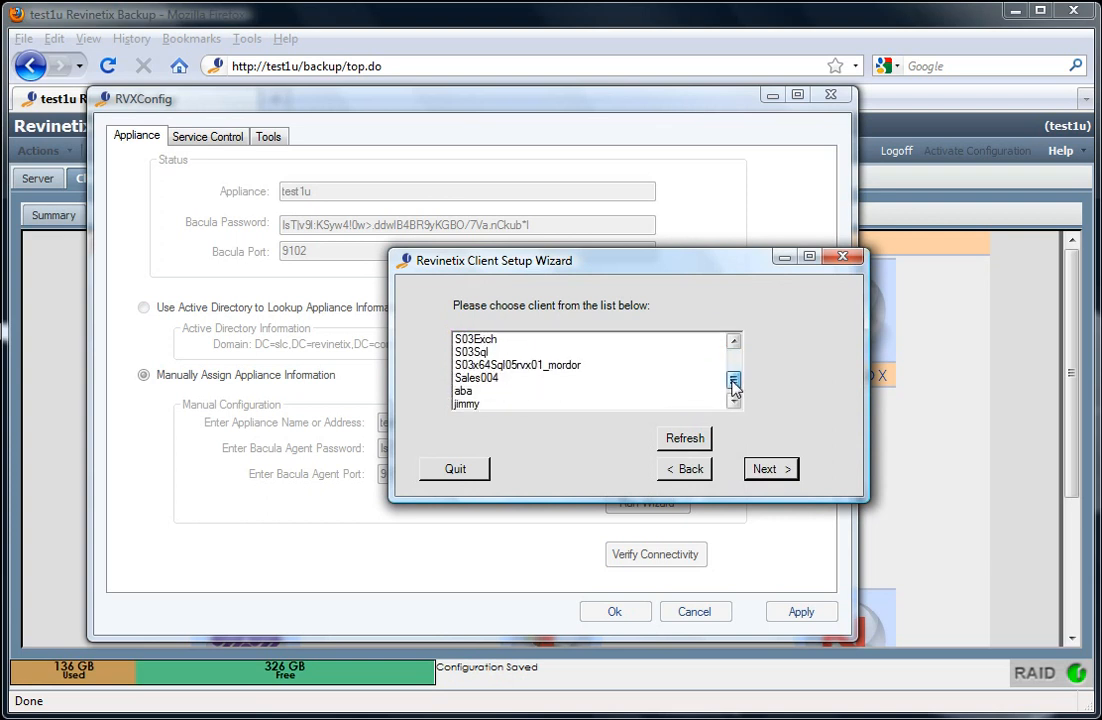
{"action": "left_click", "coordinate": [520, 379]}
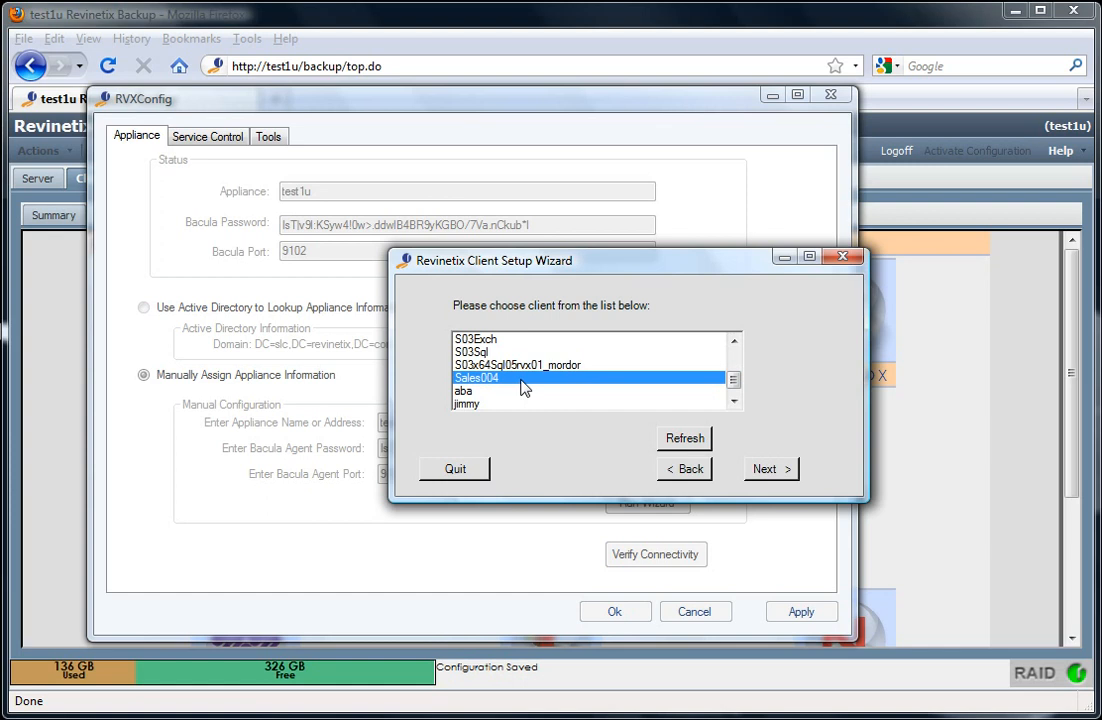
{"action": "left_click", "coordinate": [772, 470]}
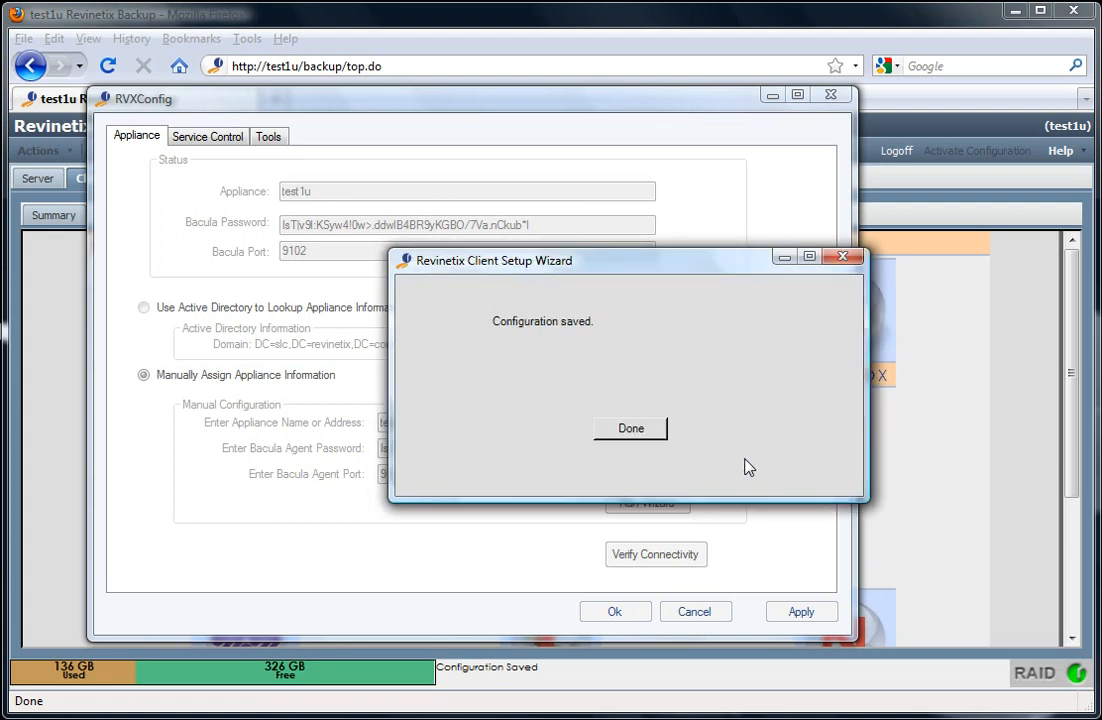
{"action": "left_click", "coordinate": [630, 429]}
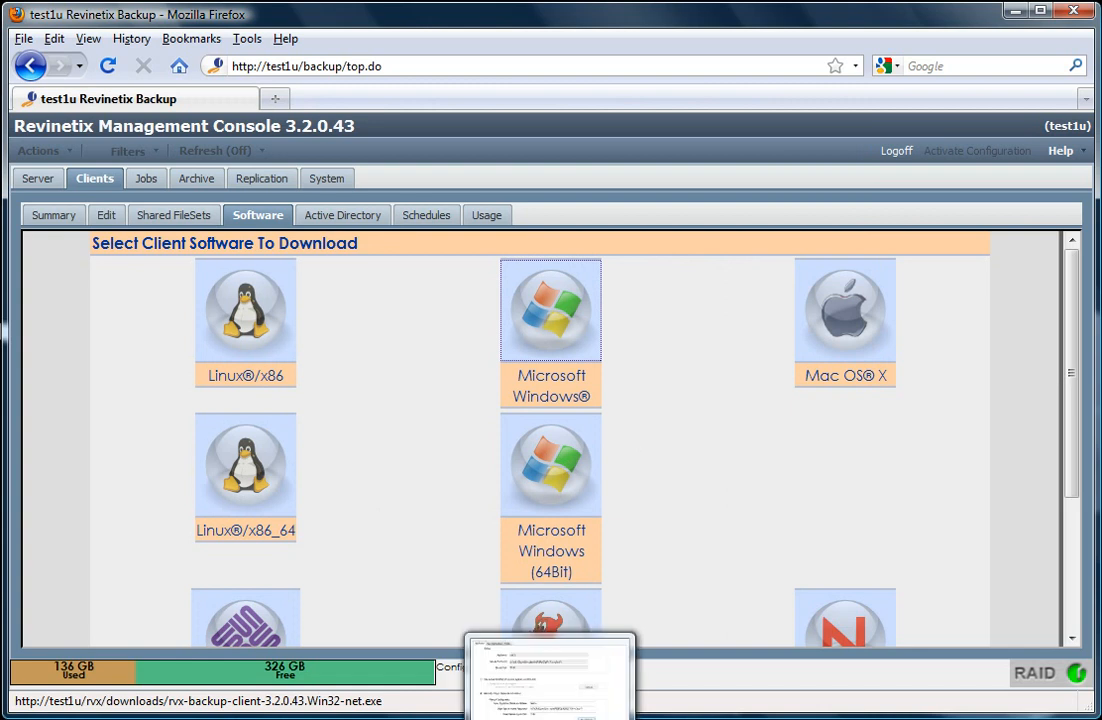
Restore the RVXConfig window and switch to its Service Control settings
{"action": "left_click", "coordinate": [550, 718]}
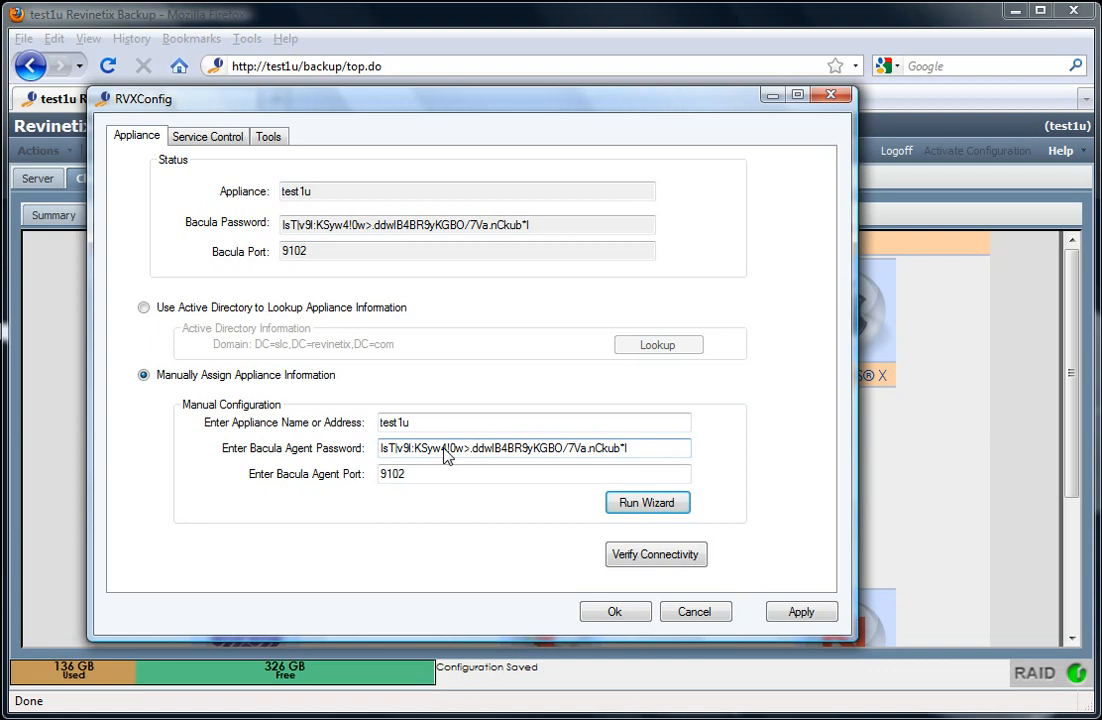
{"action": "left_click", "coordinate": [214, 141]}
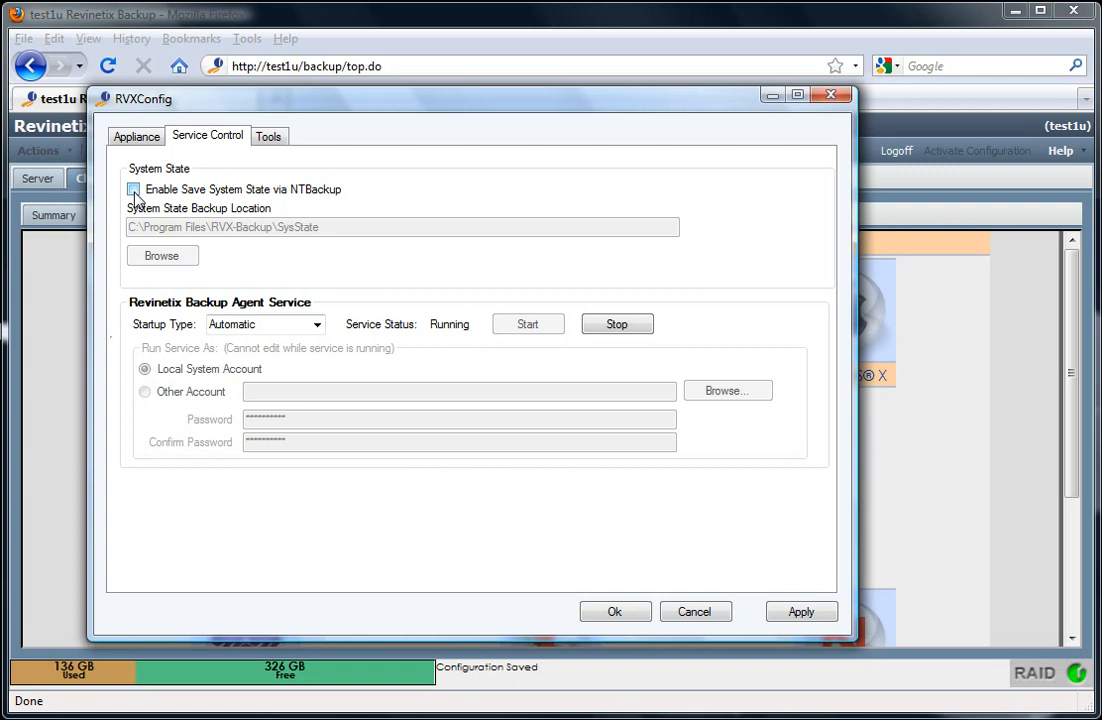
Leave Save System State via NTBackup unchecked and stop the Backup Agent service
{"action": "left_click", "coordinate": [134, 190]}
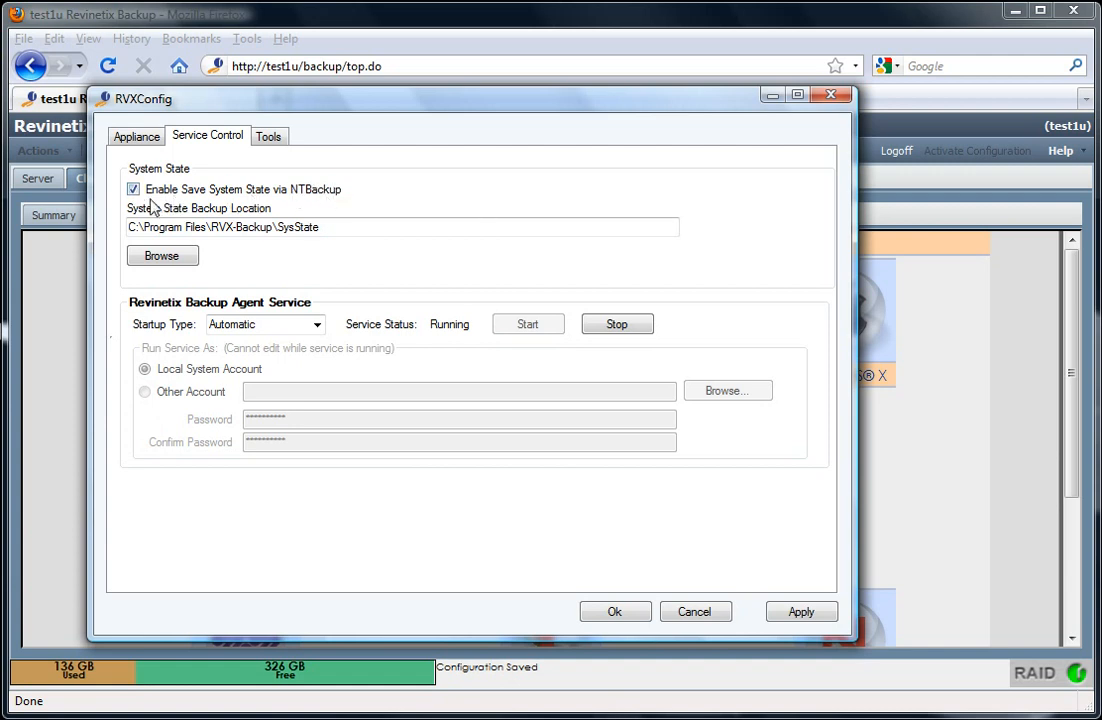
{"action": "left_click", "coordinate": [133, 189]}
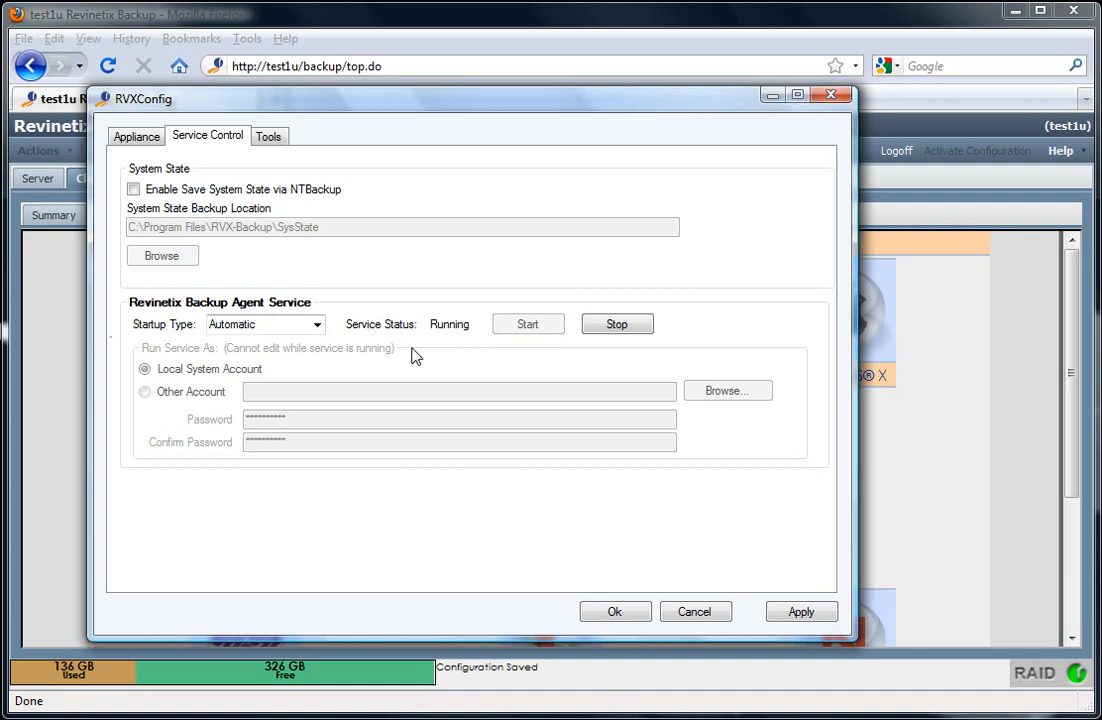
{"action": "left_click", "coordinate": [618, 326]}
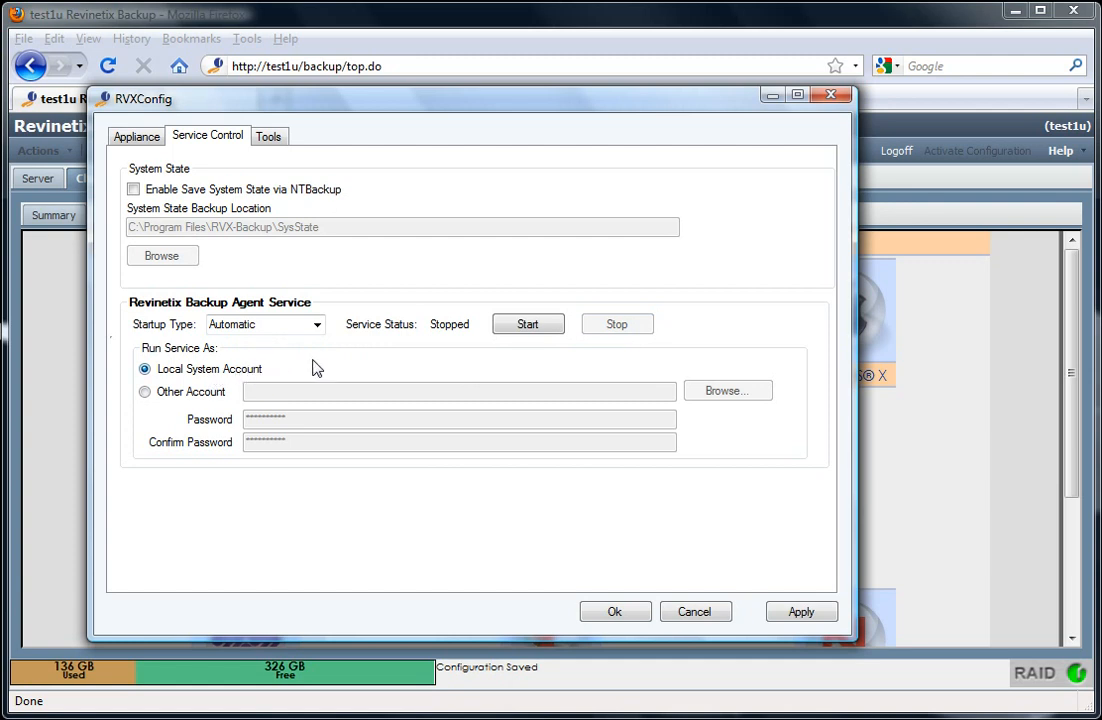
Enter another account's user name and password, then revert the service to Local System Account
{"action": "left_click", "coordinate": [144, 392]}
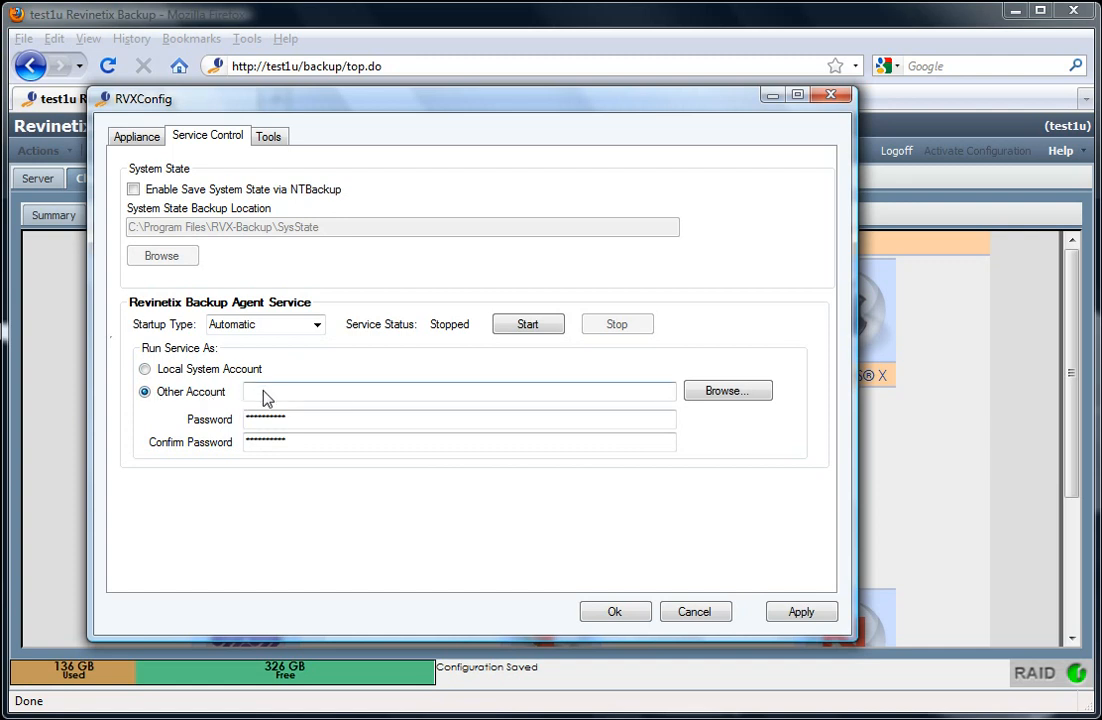
{"action": "left_click", "coordinate": [264, 392]}
{"action": "left_click", "coordinate": [263, 392]}
{"action": "key", "text": "BackSpace"}
{"action": "left_click", "coordinate": [290, 424]}
{"action": "left_click_drag", "start_coordinate": [291, 418], "coordinate": [242, 418]}
{"action": "left_click", "coordinate": [286, 419]}
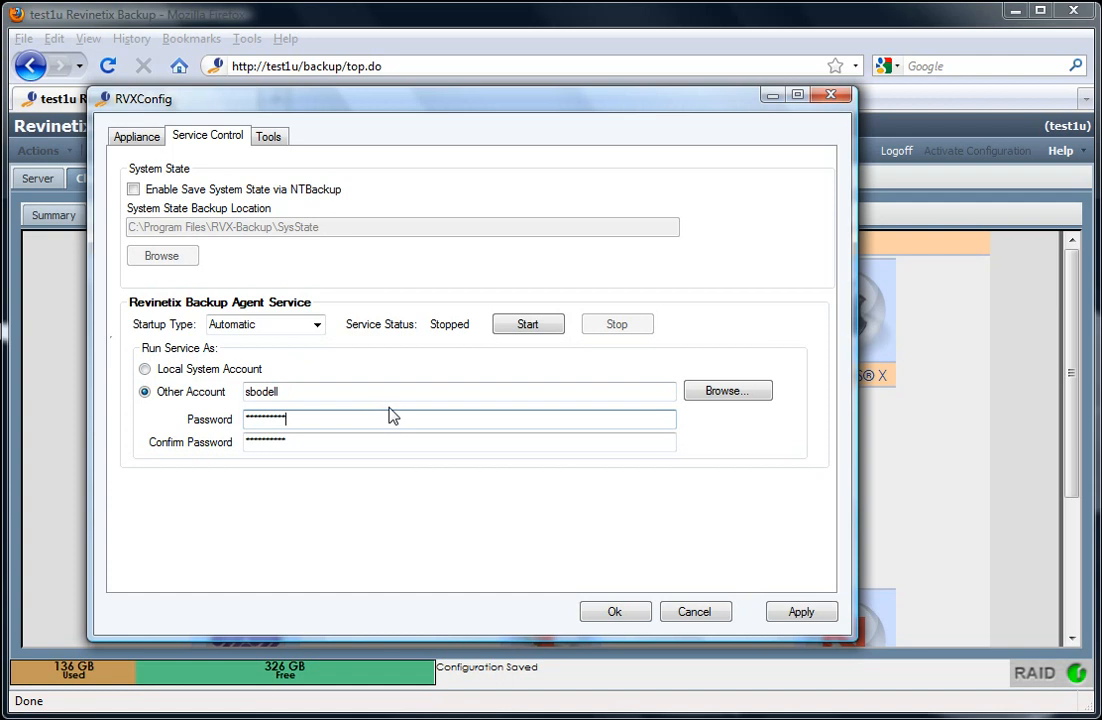
{"action": "left_click", "coordinate": [145, 370]}
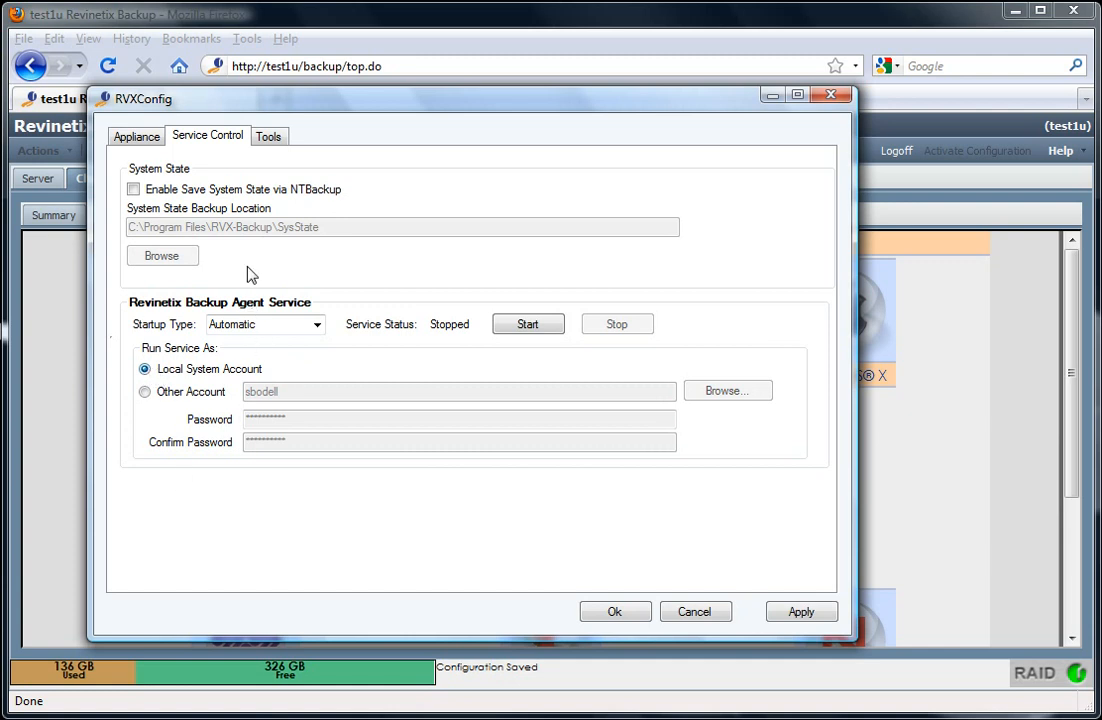
{"action": "left_click", "coordinate": [279, 143]}
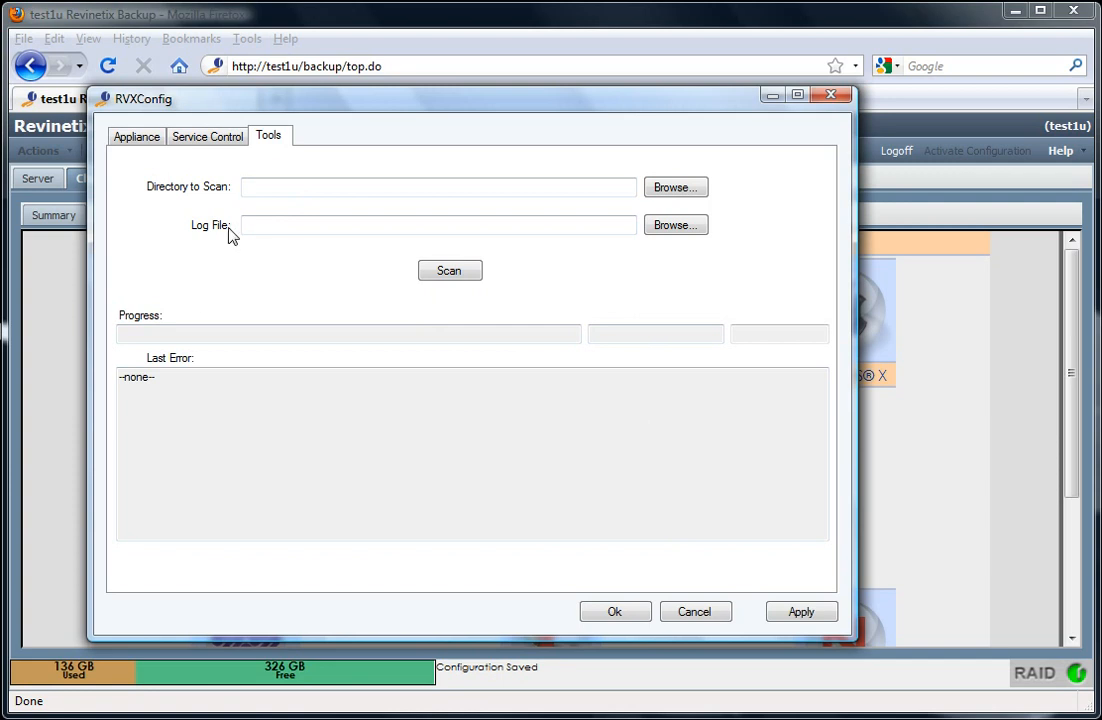
{"action": "left_click", "coordinate": [220, 144]}
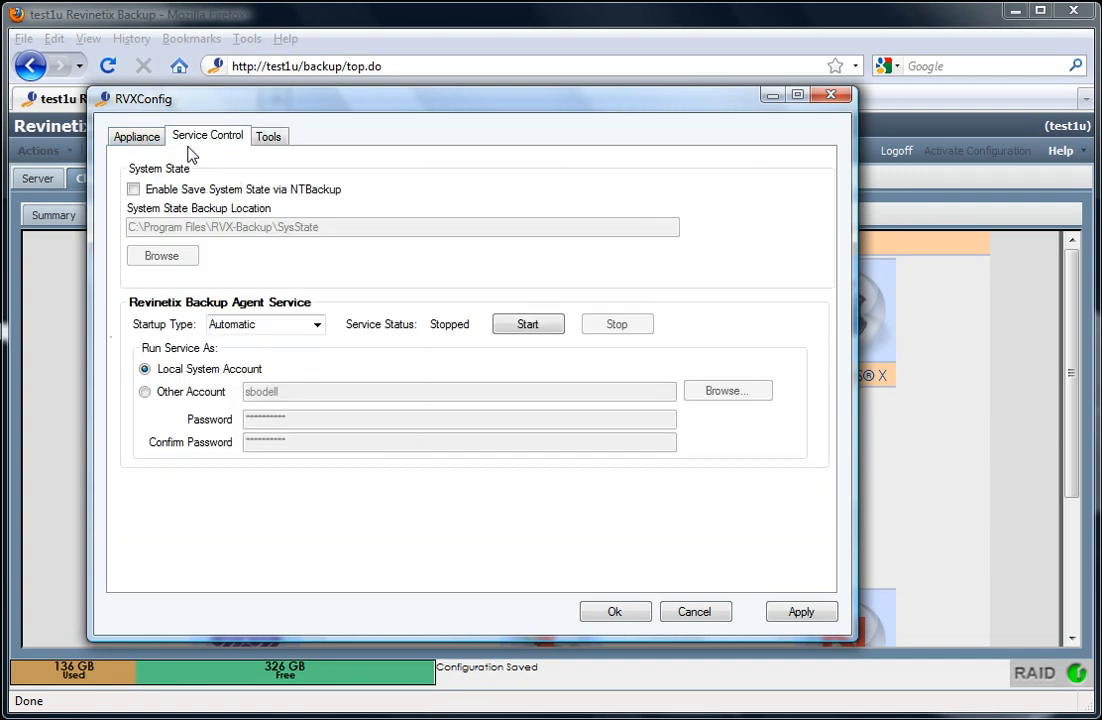
After reviewing the Appliance tab, start the Backup Agent service and confirm with Ok
{"action": "left_click", "coordinate": [138, 137]}
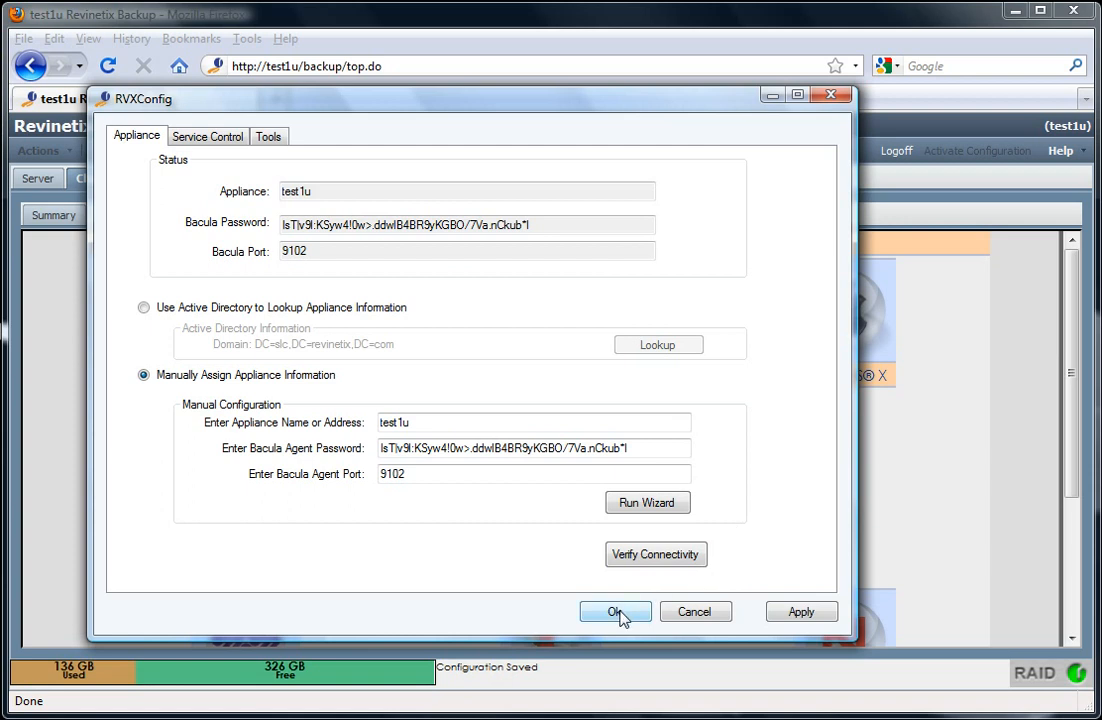
{"action": "left_click", "coordinate": [217, 137]}
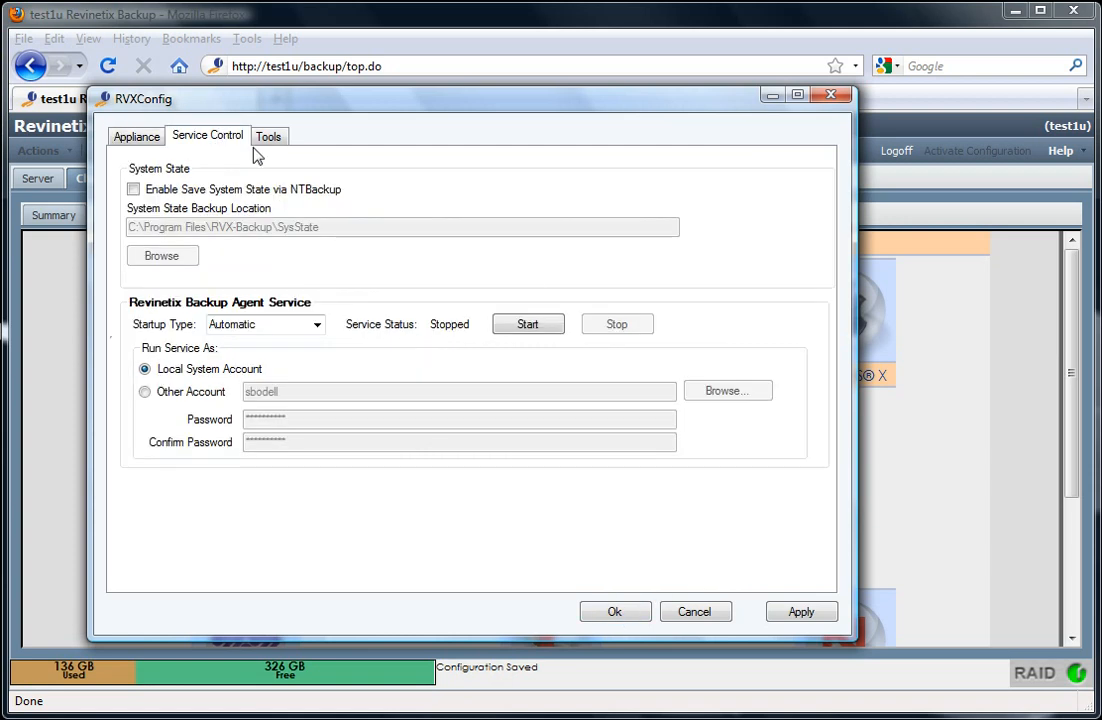
{"action": "left_click", "coordinate": [528, 326]}
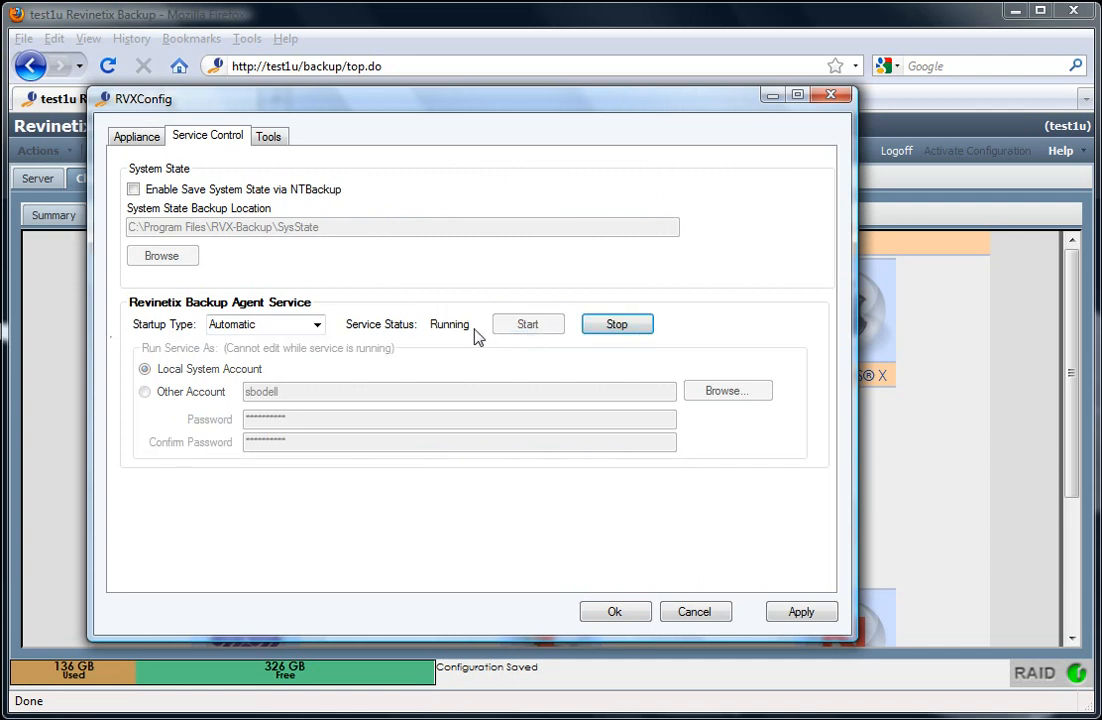
{"action": "left_click", "coordinate": [619, 613]}
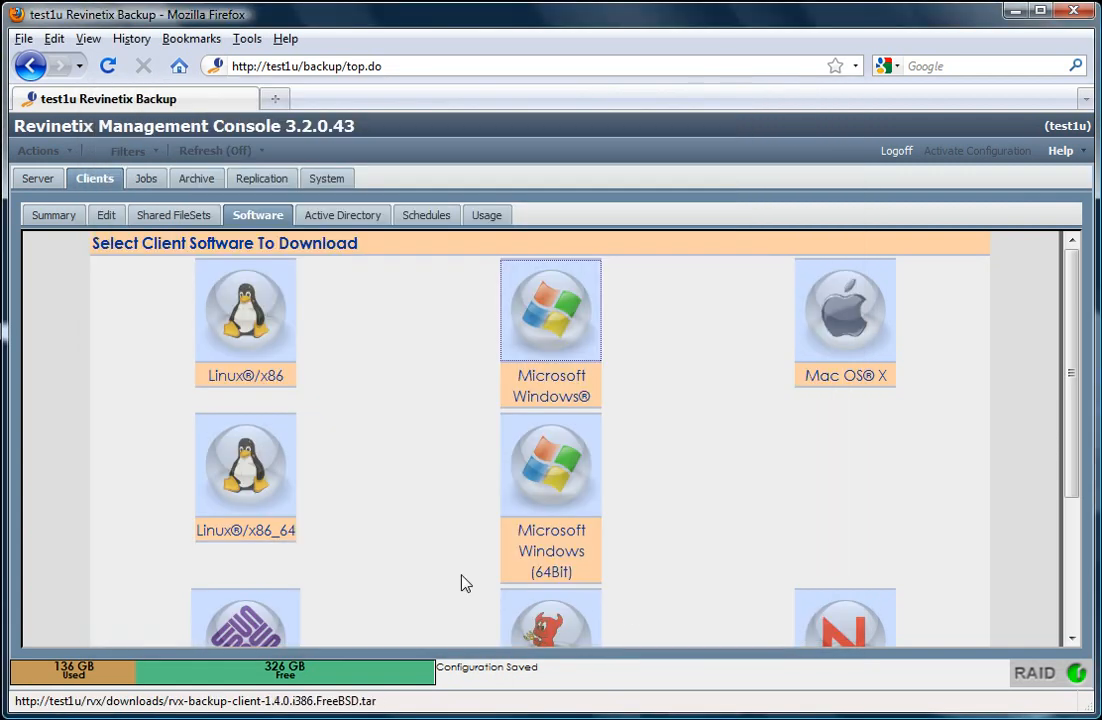
Open the Clients Summary and check that Sales004 is communicating with its Backup Agent
{"action": "left_click", "coordinate": [58, 217]}
{"action": "scroll", "coordinate": [229, 423], "scroll_direction": "down", "scroll_amount": 2}
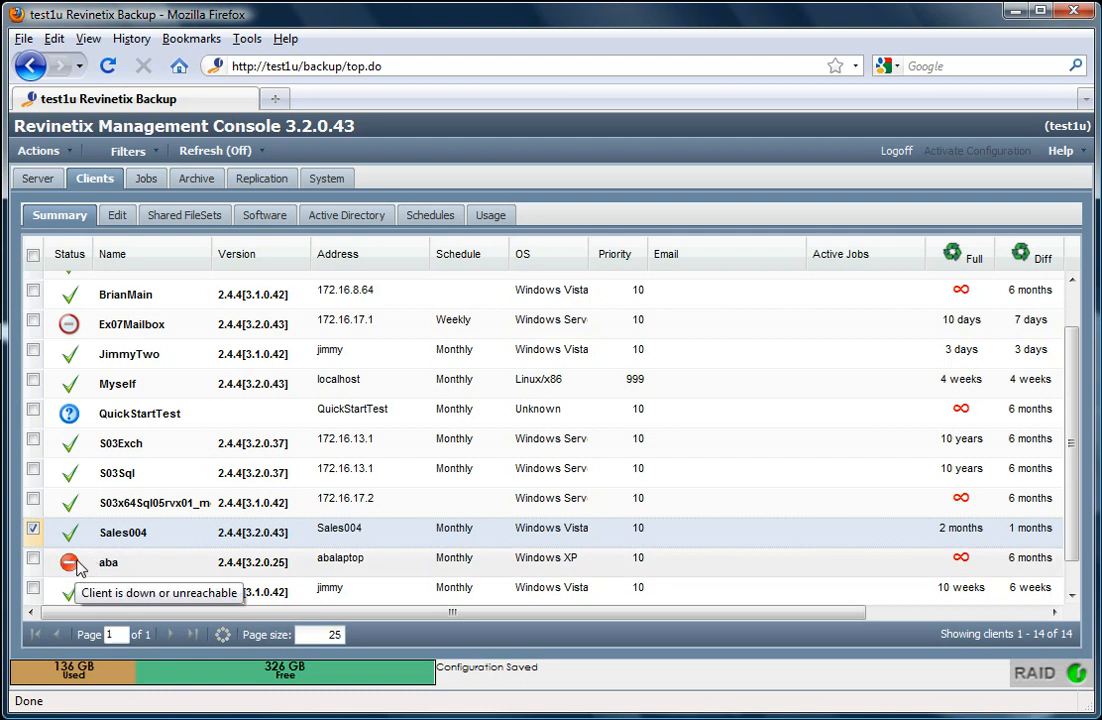
{"action": "mouse_move", "coordinate": [79, 543]}
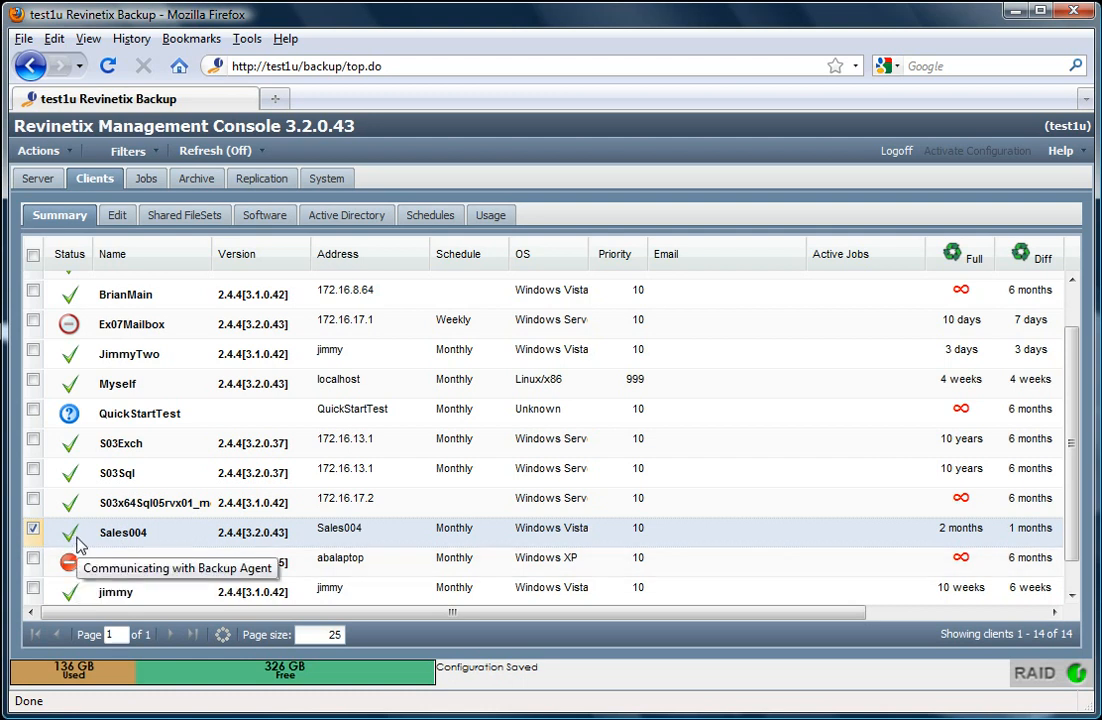